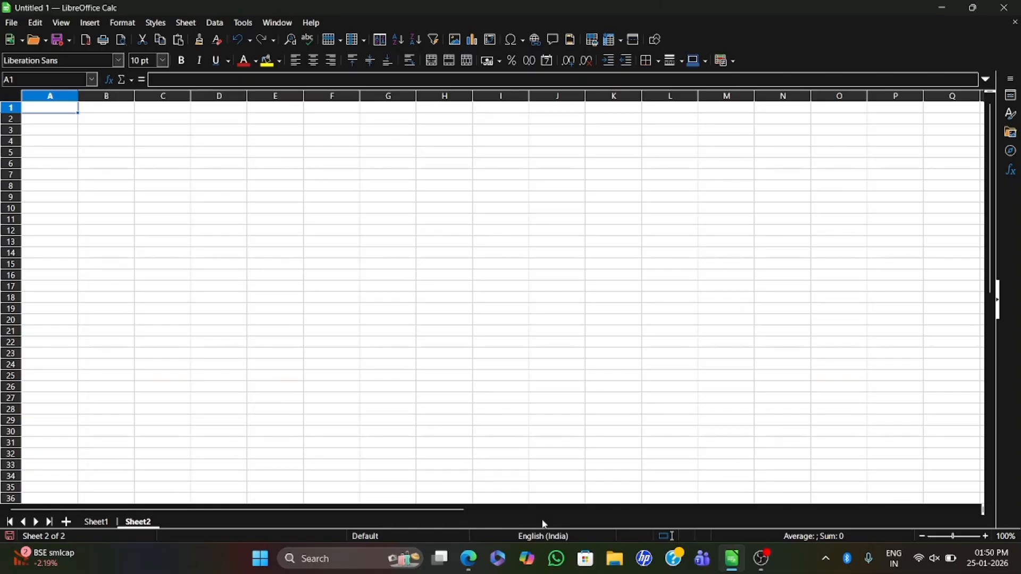
- Switch to the scanned PDF in the browser and find question 12 on the Surya Stores pie chart
mouse_move(737, 564)
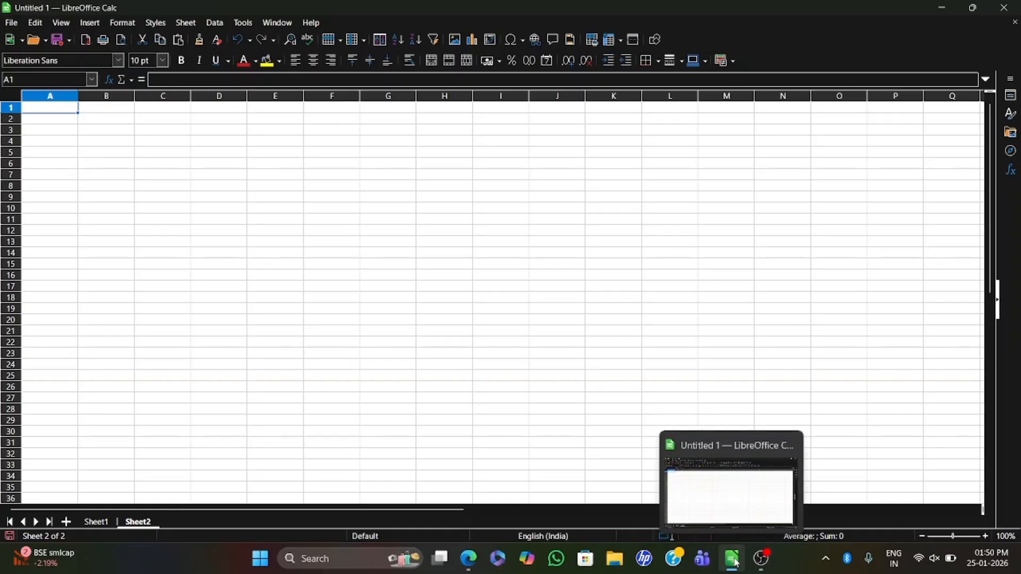
left_click(475, 559)
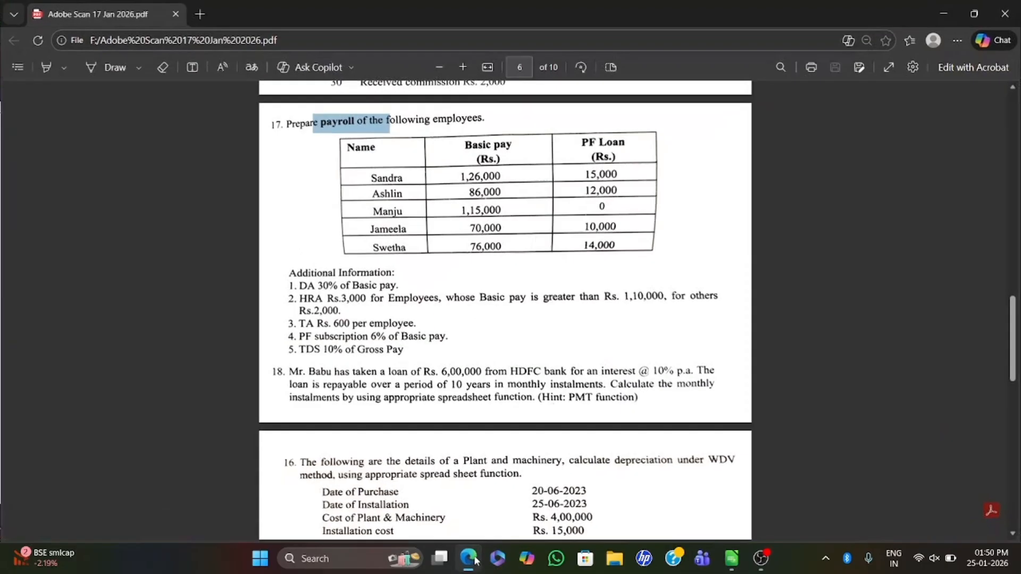
scroll(475, 561, "down", 9)
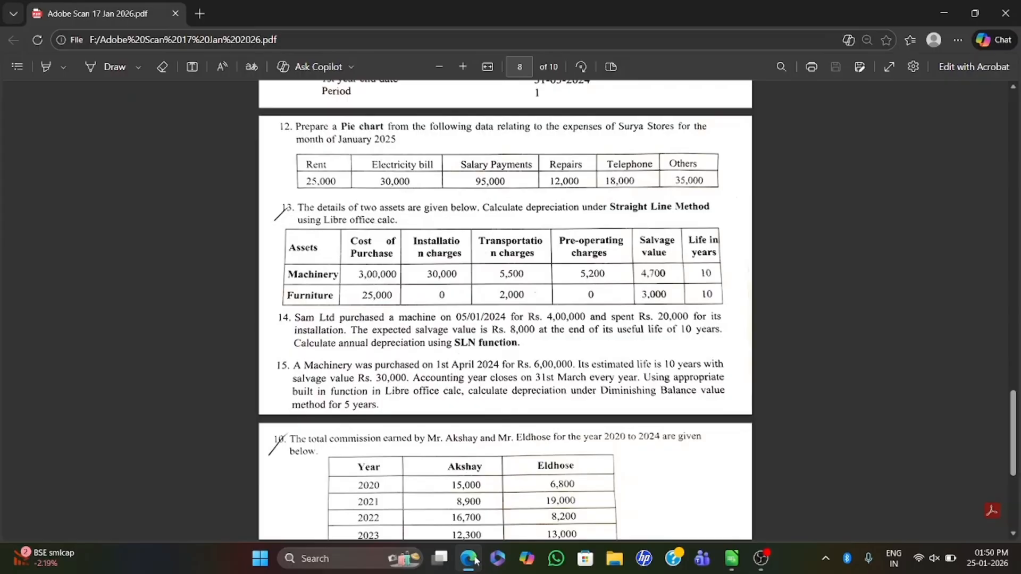
key("Up")
key("Up")
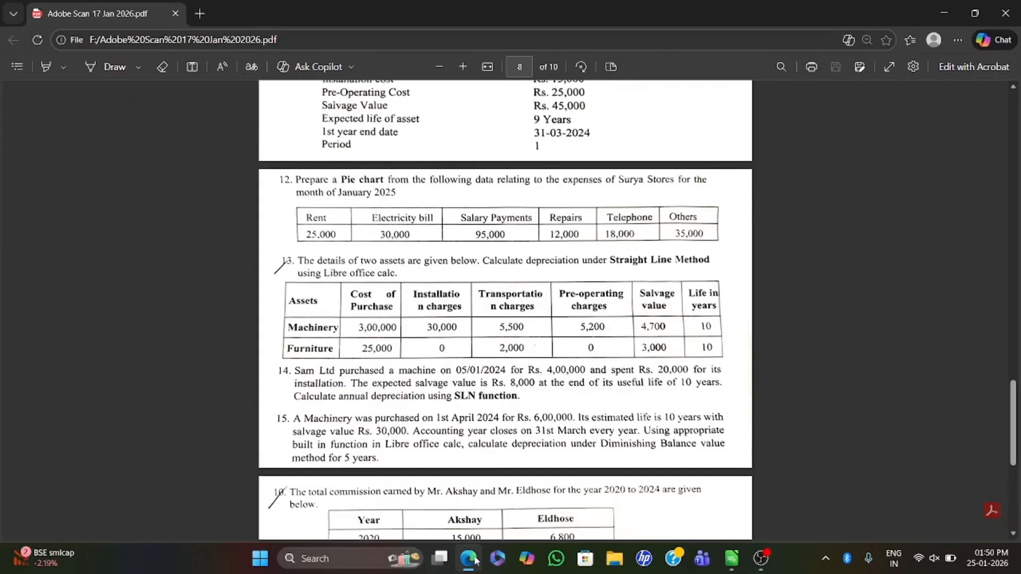
key("Down")
key("Down")
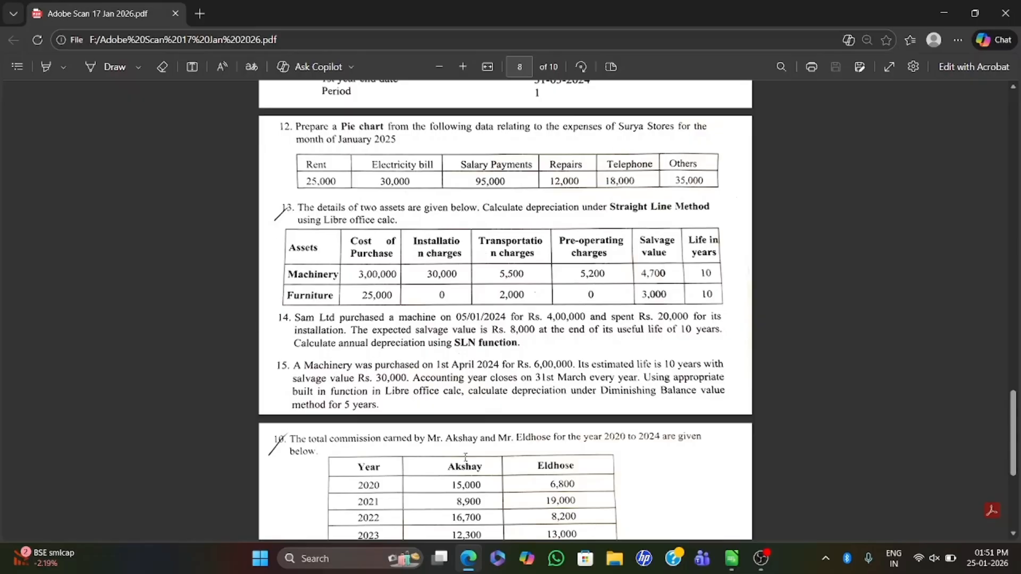
- Return to the LibreOffice Calc sheet and widen column E to fit the TELEPHONE heading
left_click(734, 567)
left_click(364, 163)
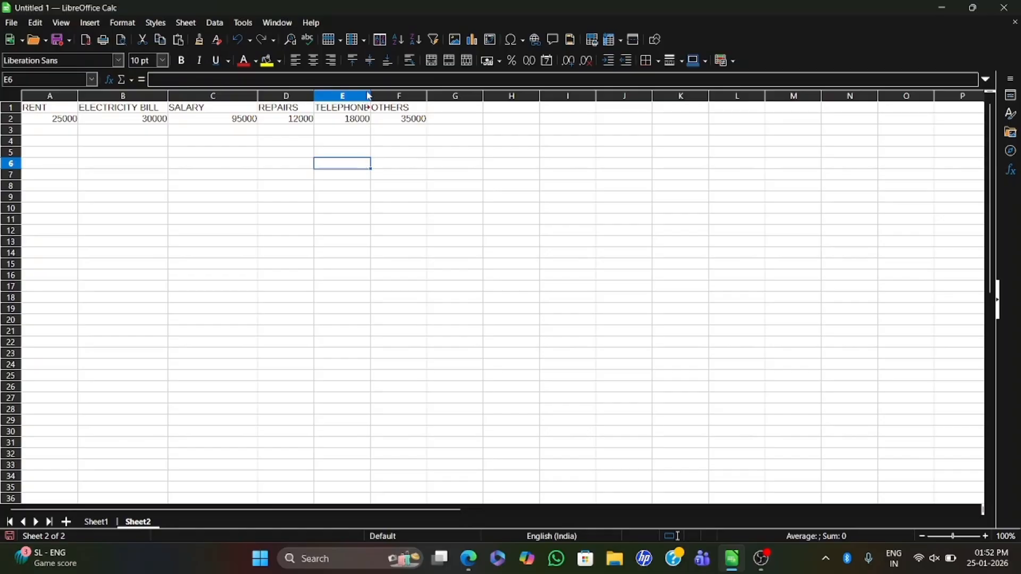
left_click_drag(371, 94, 386, 93)
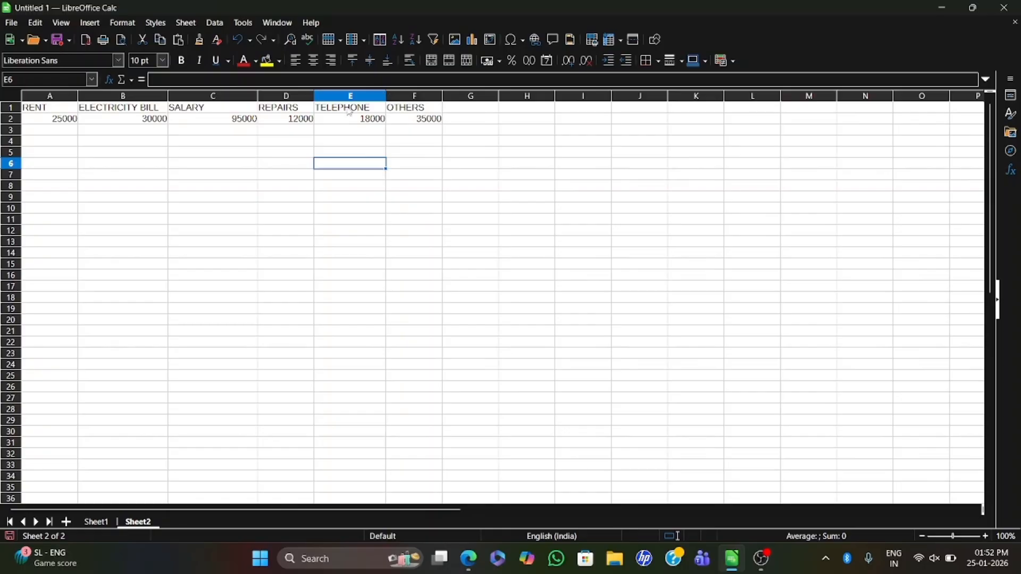
- Insert a chart from the expense data in A1:F2 and choose the Pie chart type
left_click_drag(50, 110, 420, 121)
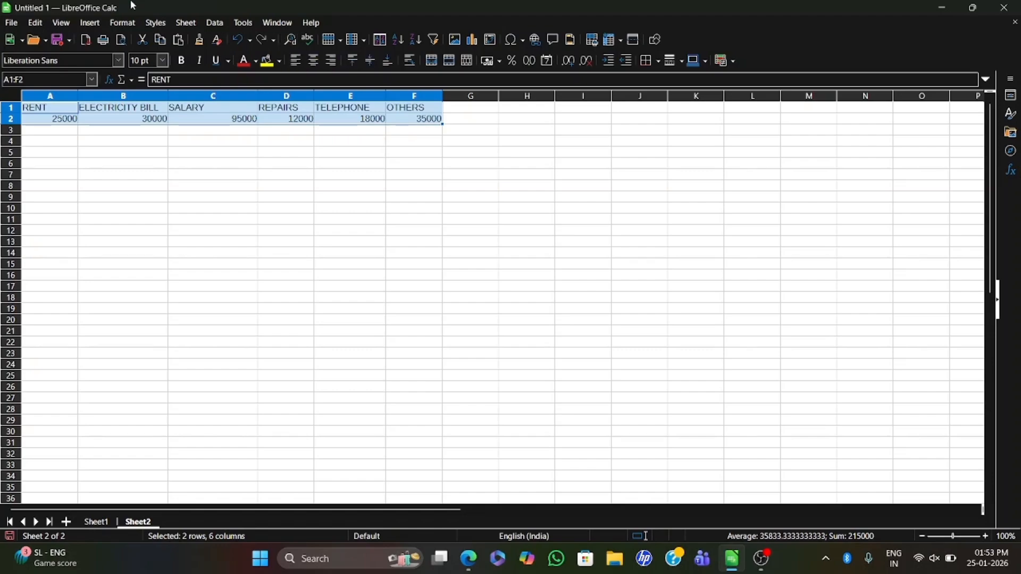
left_click(90, 23)
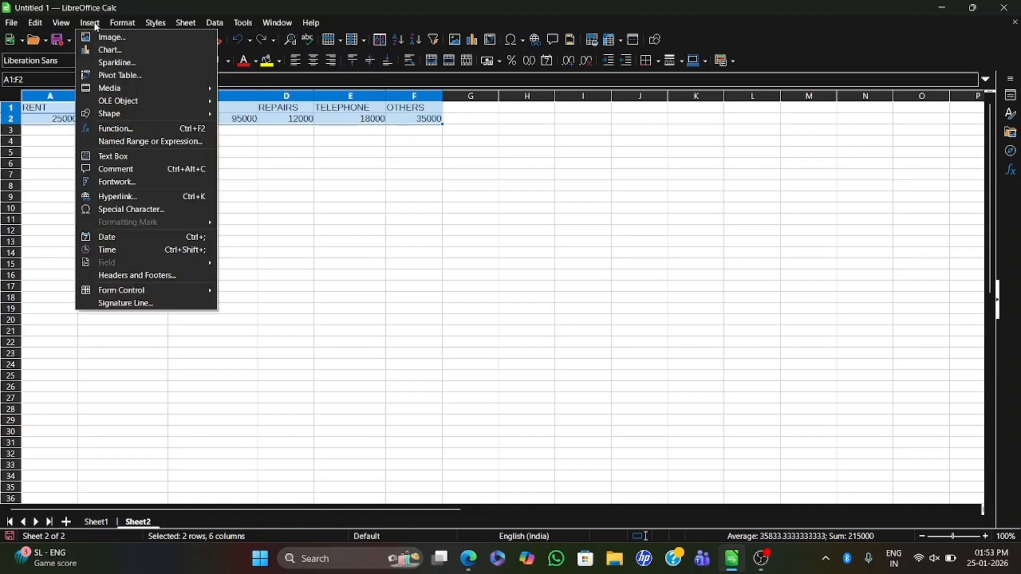
left_click(119, 48)
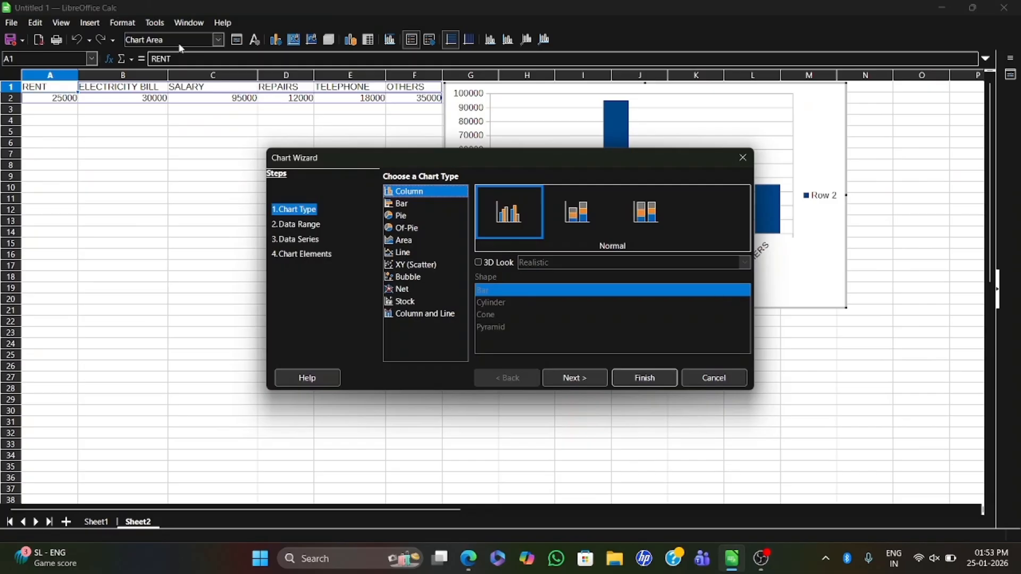
left_click(409, 216)
- Try the exploded pie, donut and exploded donut variants for the chart and return to the Normal pie
left_click(607, 214)
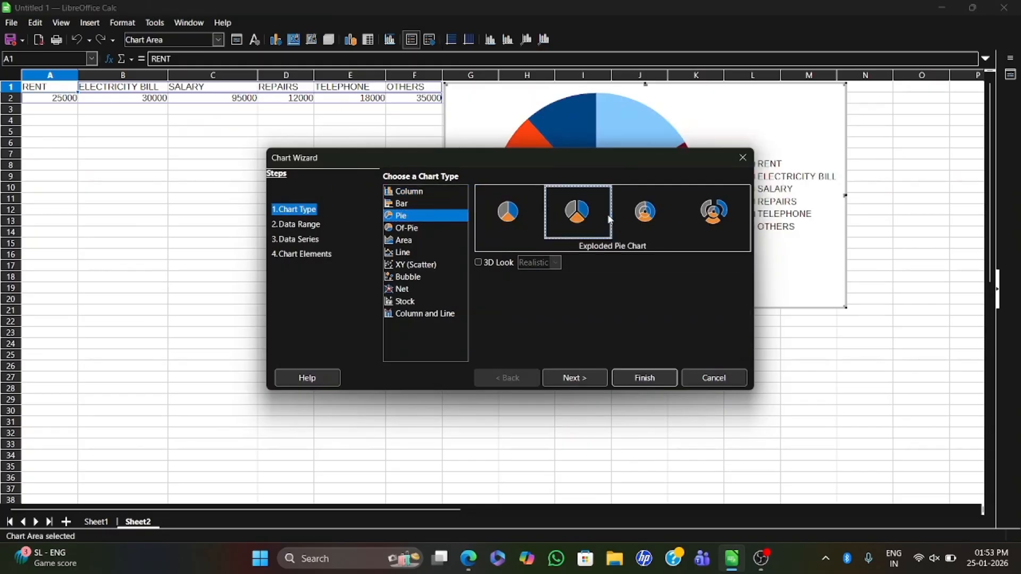
left_click_drag(611, 164, 363, 212)
left_click(404, 271)
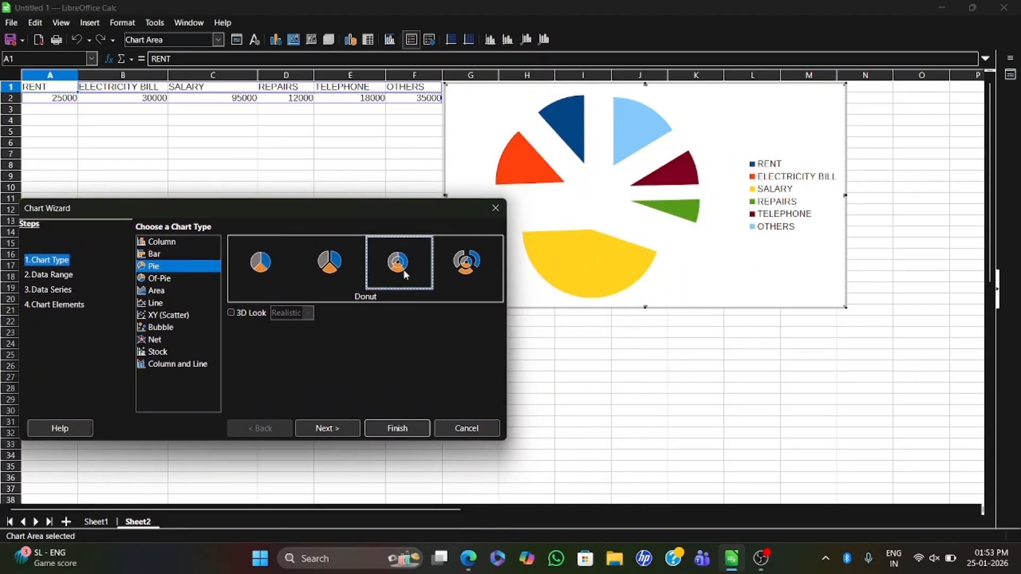
left_click(484, 265)
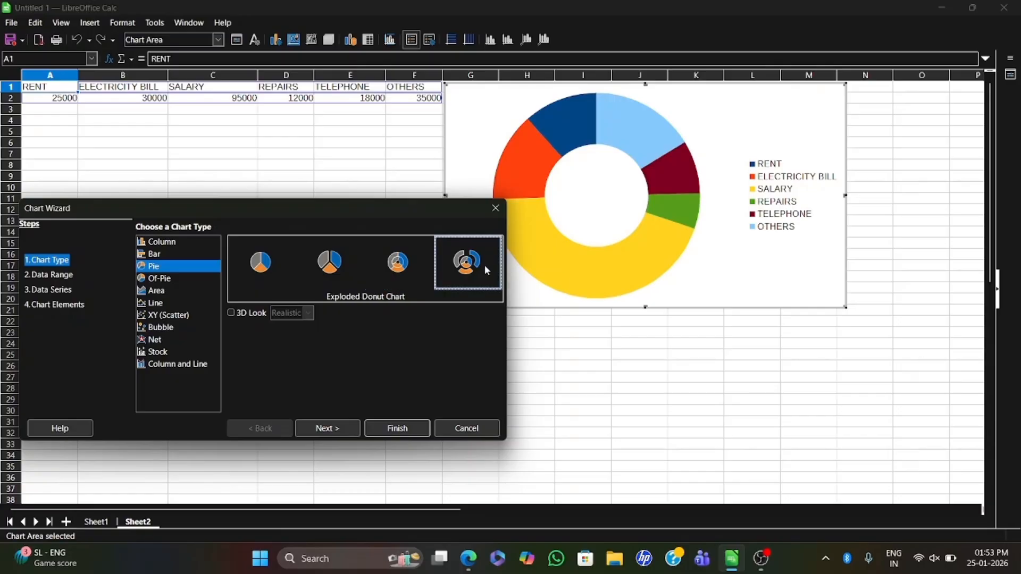
left_click(393, 269)
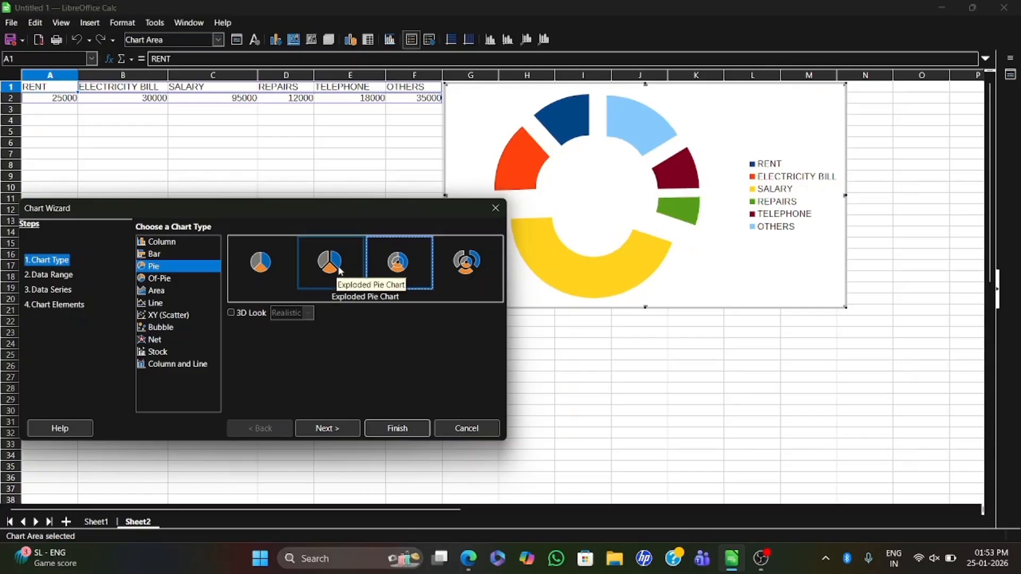
left_click(341, 271)
left_click(252, 268)
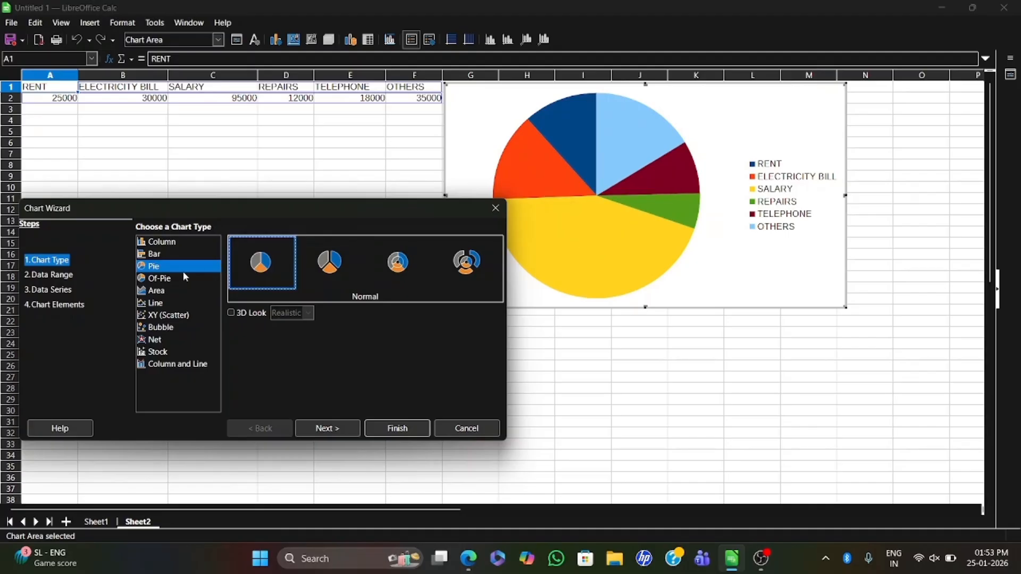
- Keep the data series in rows with the first row as label, and advance through the data series to the chart elements
left_click(347, 428)
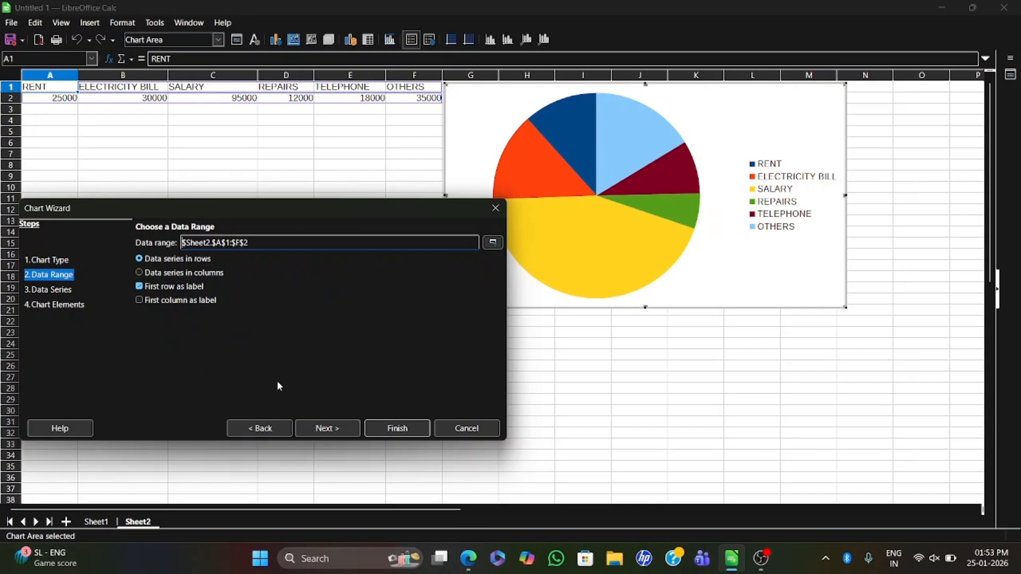
left_click(204, 300)
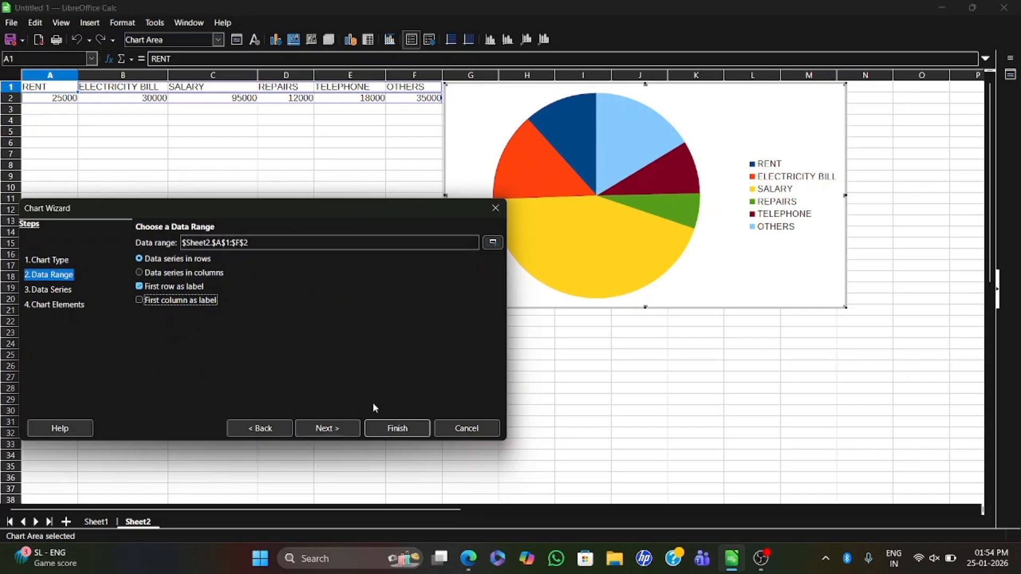
left_click(343, 430)
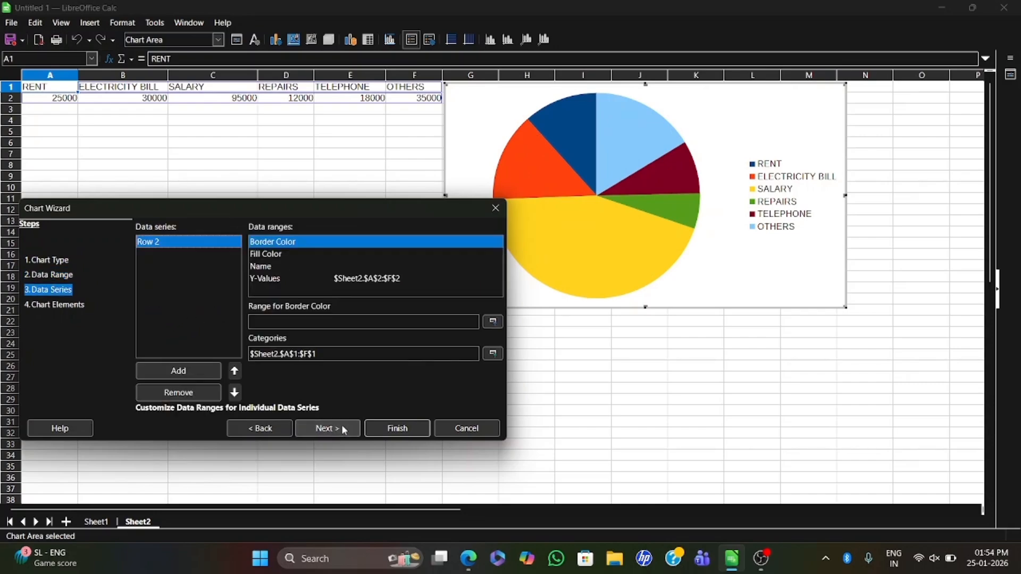
left_click(342, 430)
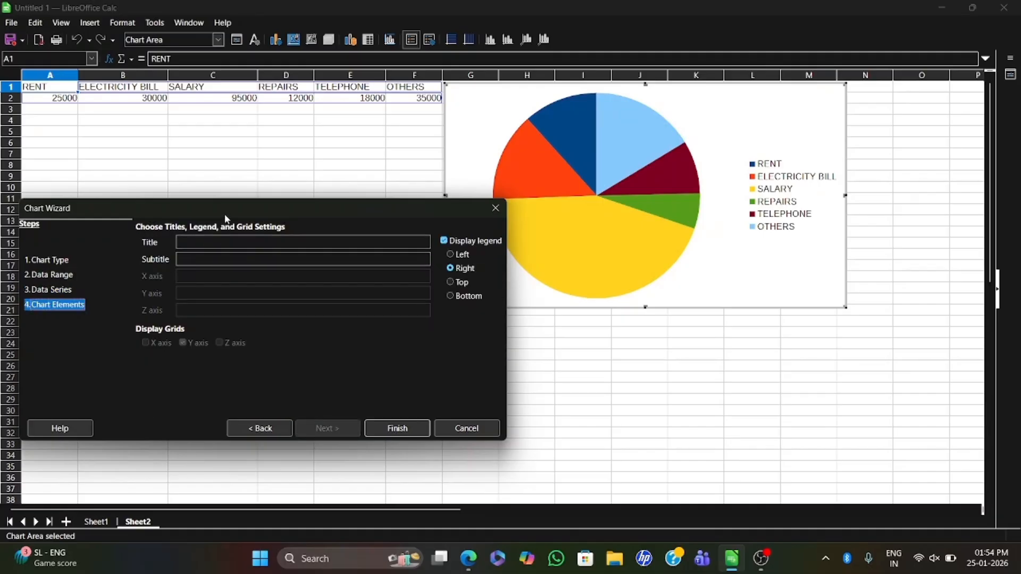
left_click_drag(226, 218, 324, 195)
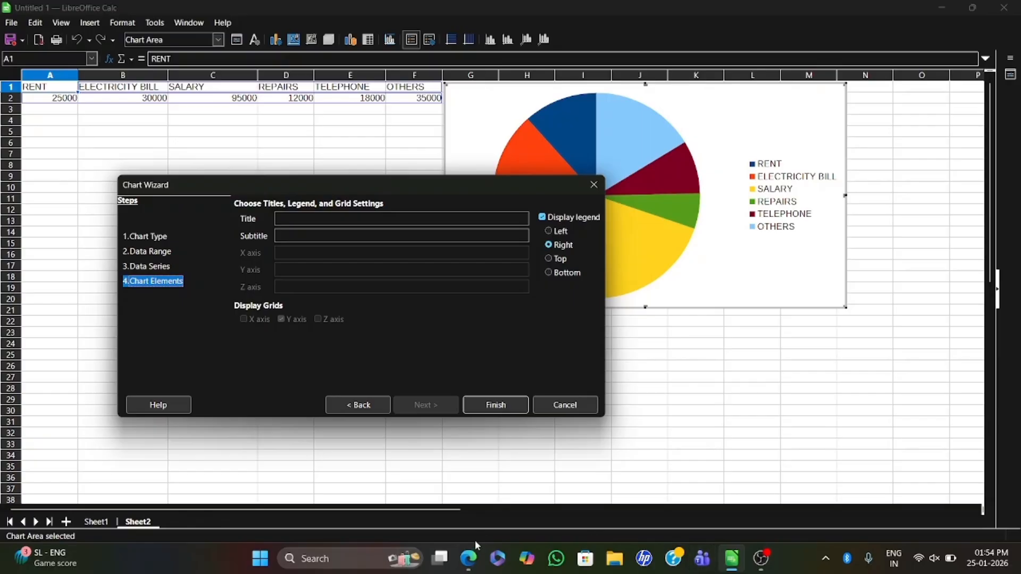
- Check the question wording in the PDF and set the chart title to EXPENSES OF SURYA STORE
left_click(468, 557)
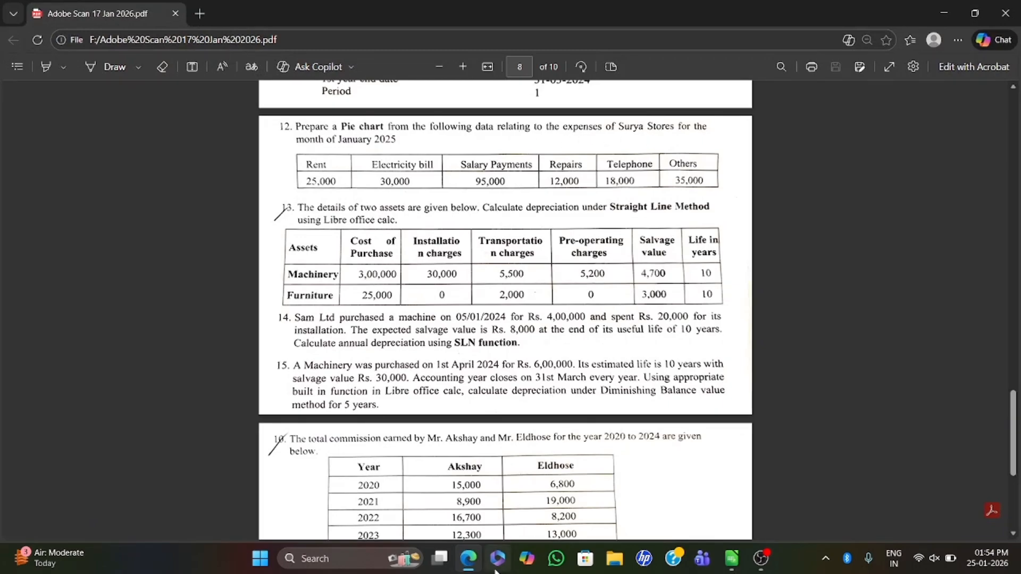
left_click(468, 558)
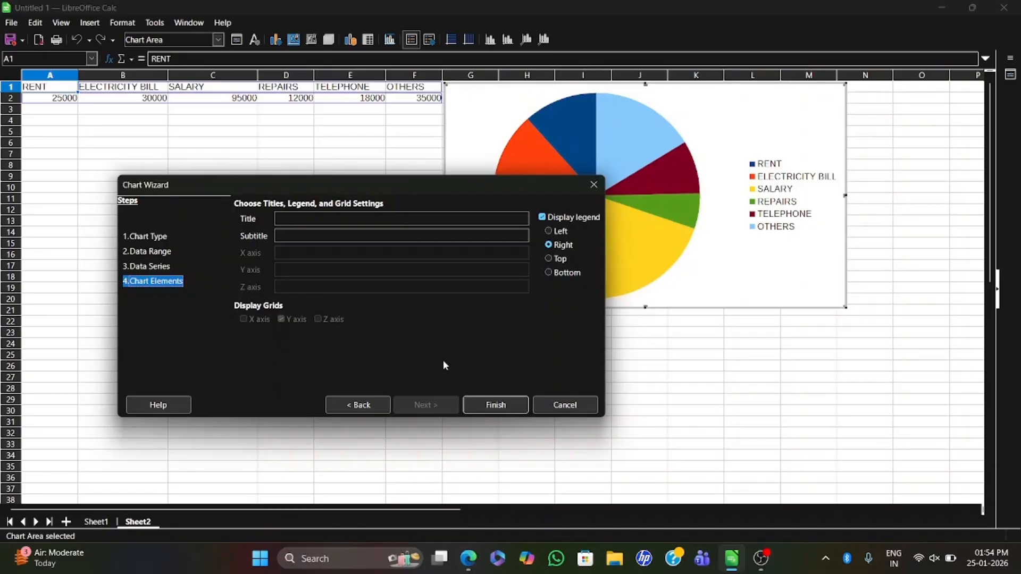
left_click(325, 218)
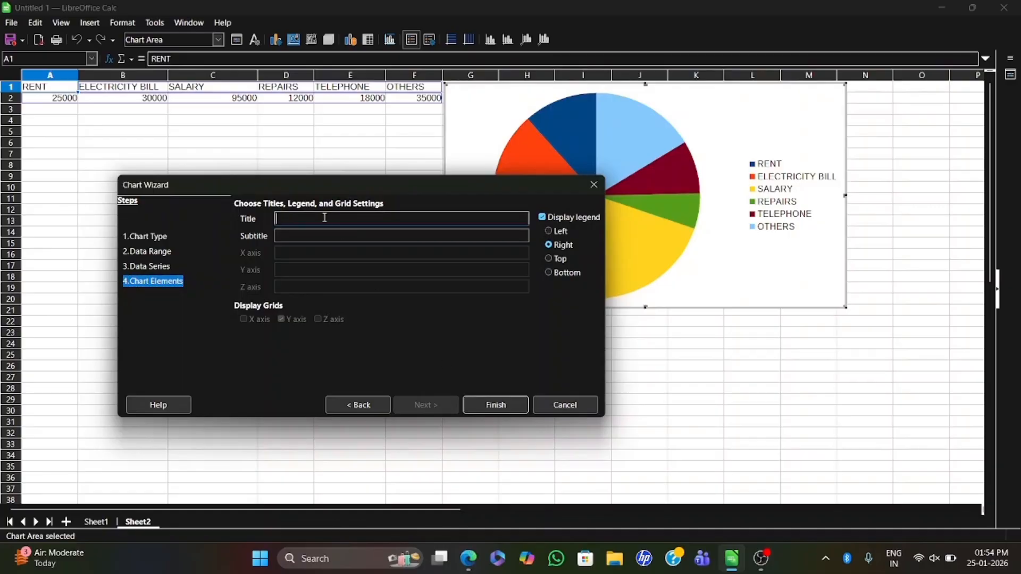
type("EXPENSES OFDS")
key("BackSpace")
key("BackSpace")
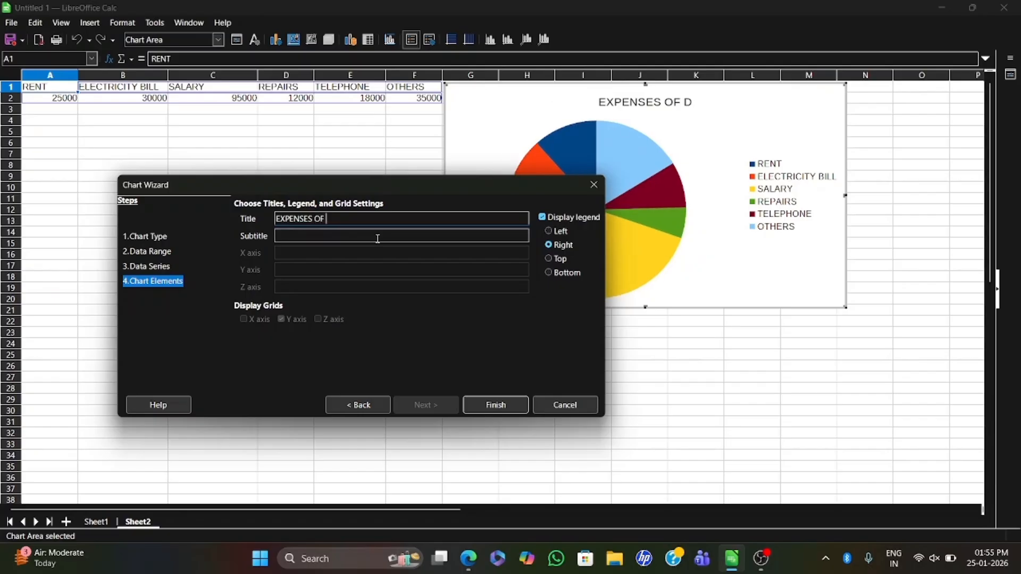
type("SURYA STORE")
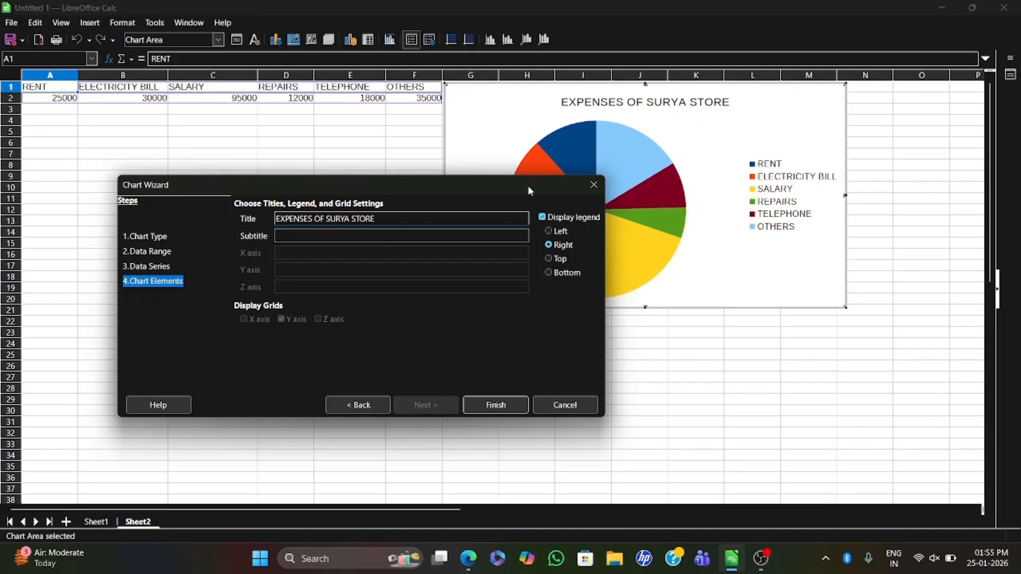
left_click_drag(528, 185, 715, 333)
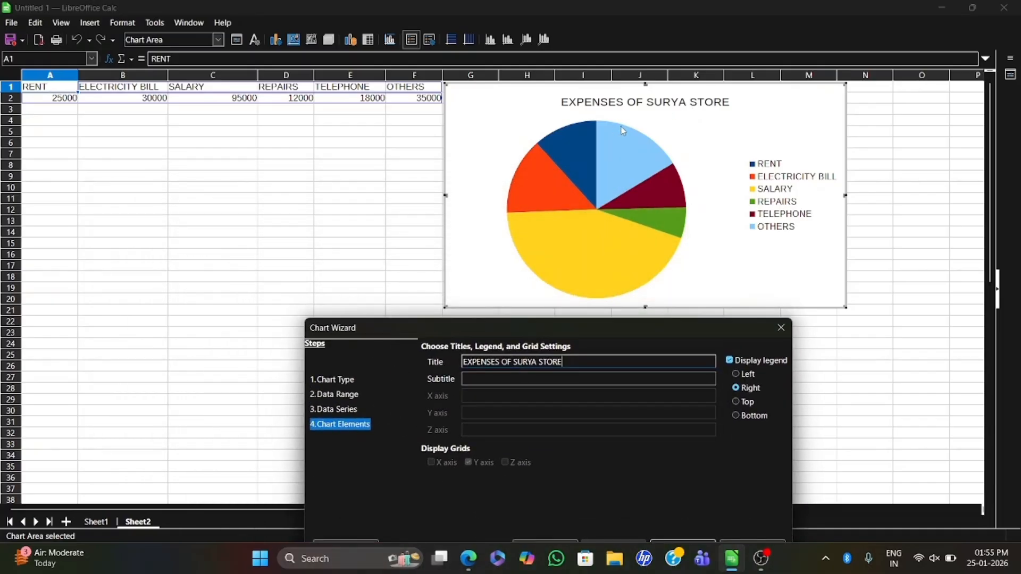
left_click_drag(591, 330, 391, 188)
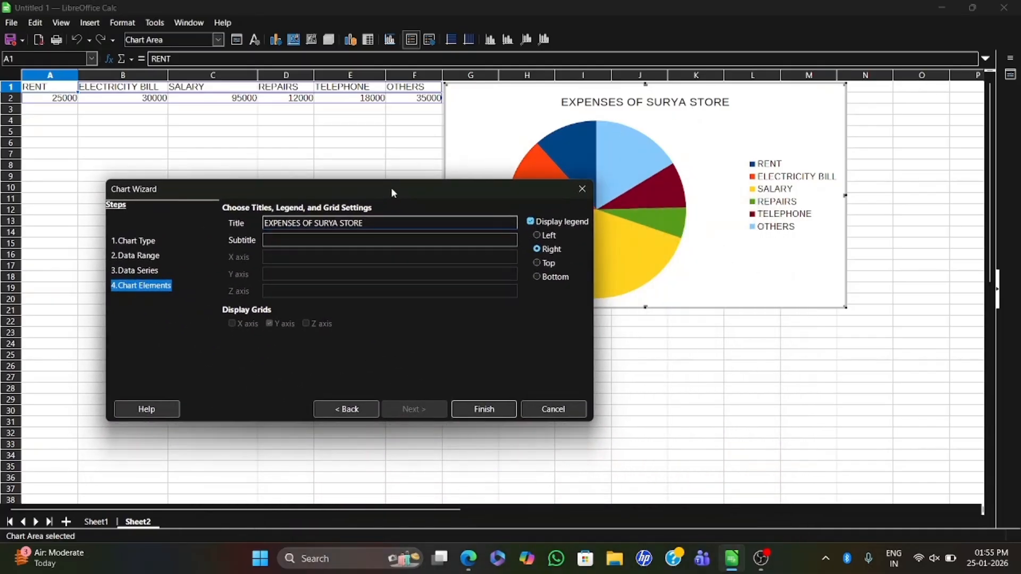
- Check the period in the PDF, set the chart subtitle to JANUARY 2025 and finish creating the pie chart
left_click(294, 242)
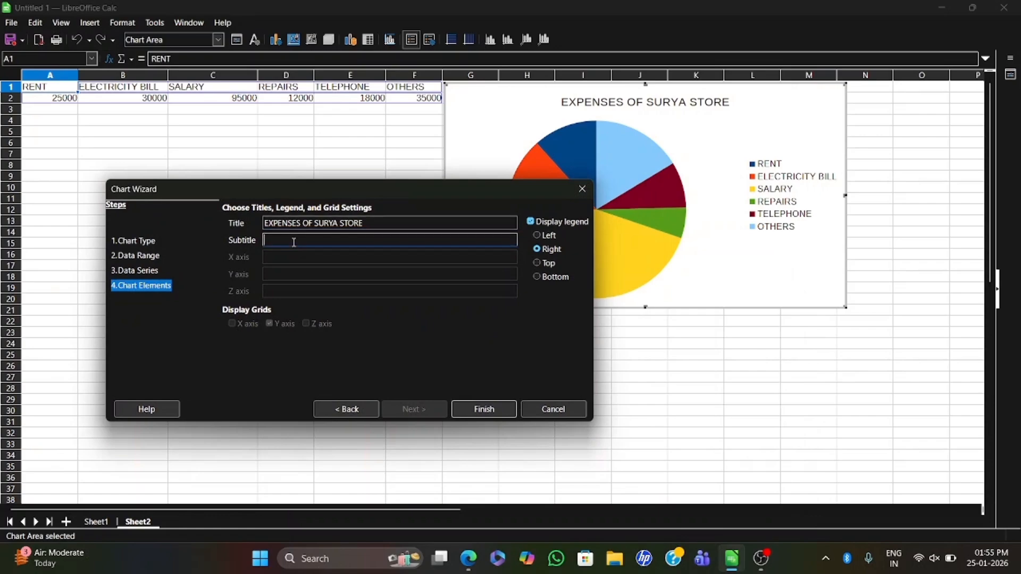
left_click(468, 558)
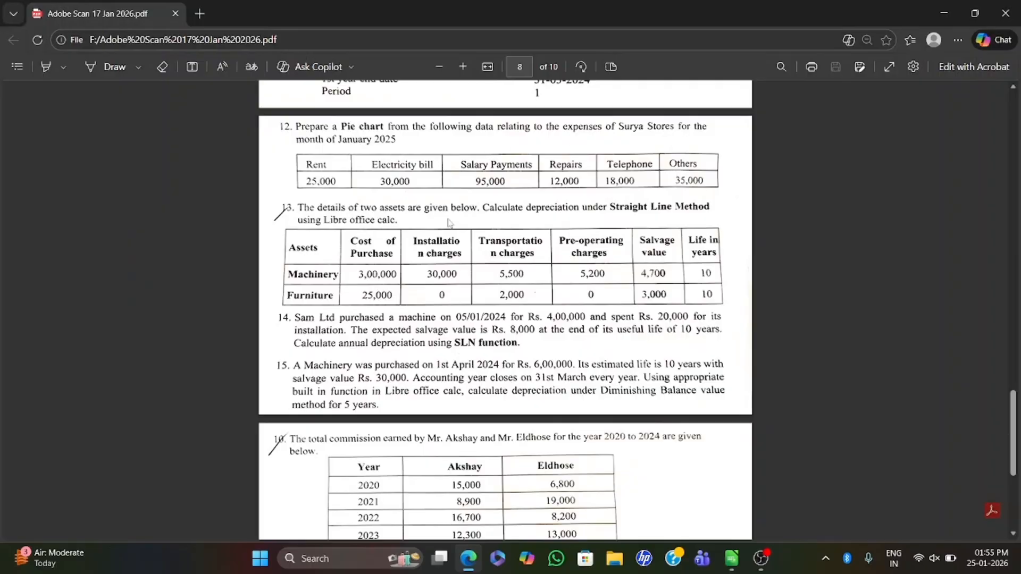
left_click(468, 558)
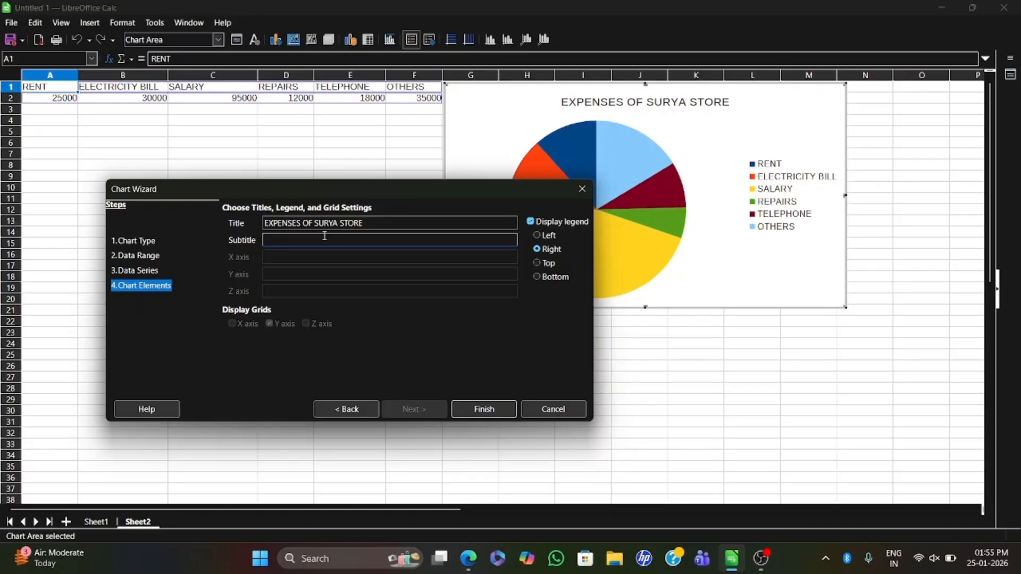
type("JANUARY 2025")
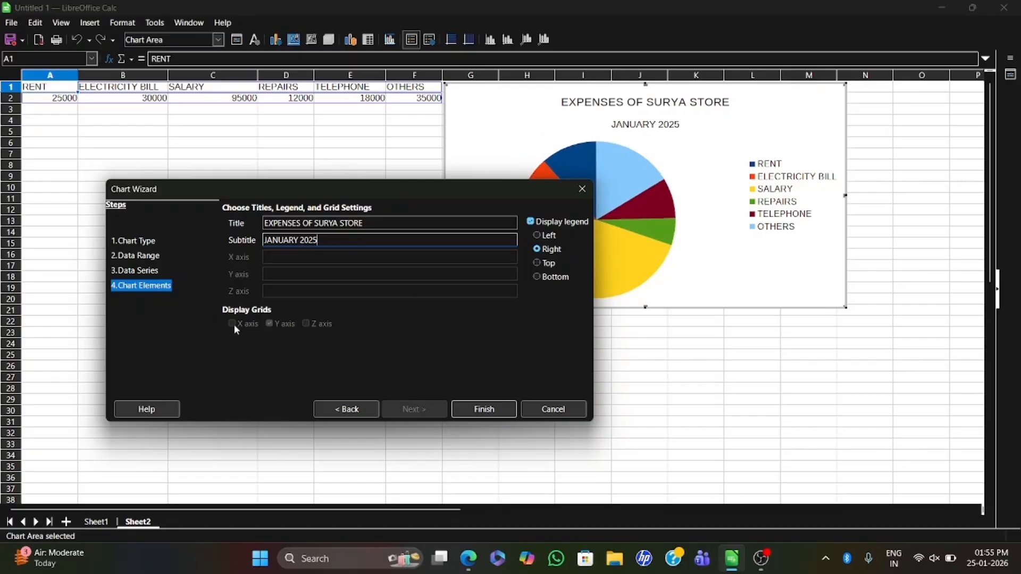
left_click(485, 410)
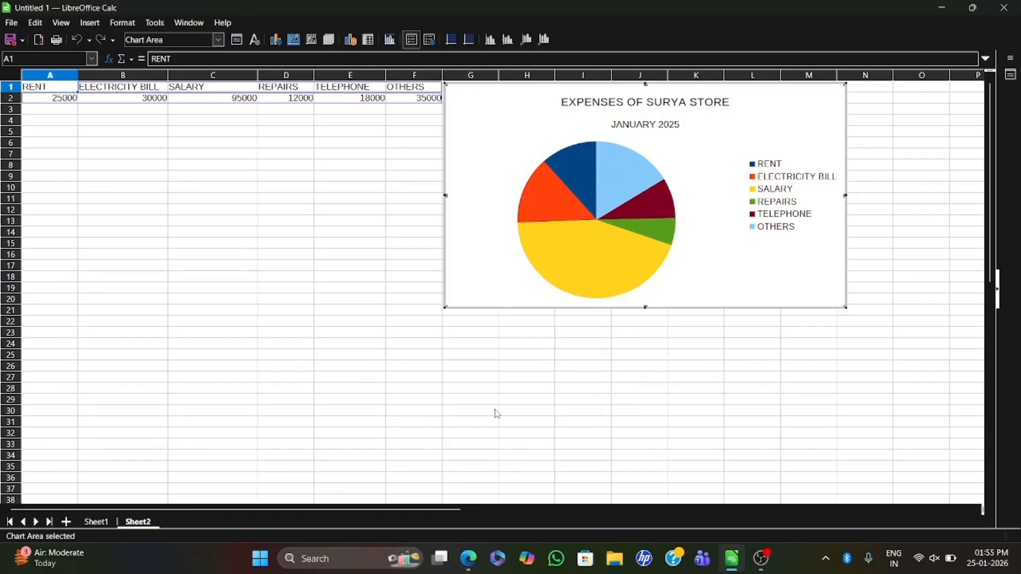
- Move the chart's main title slightly down and to the right, and deselect it
left_click(607, 96)
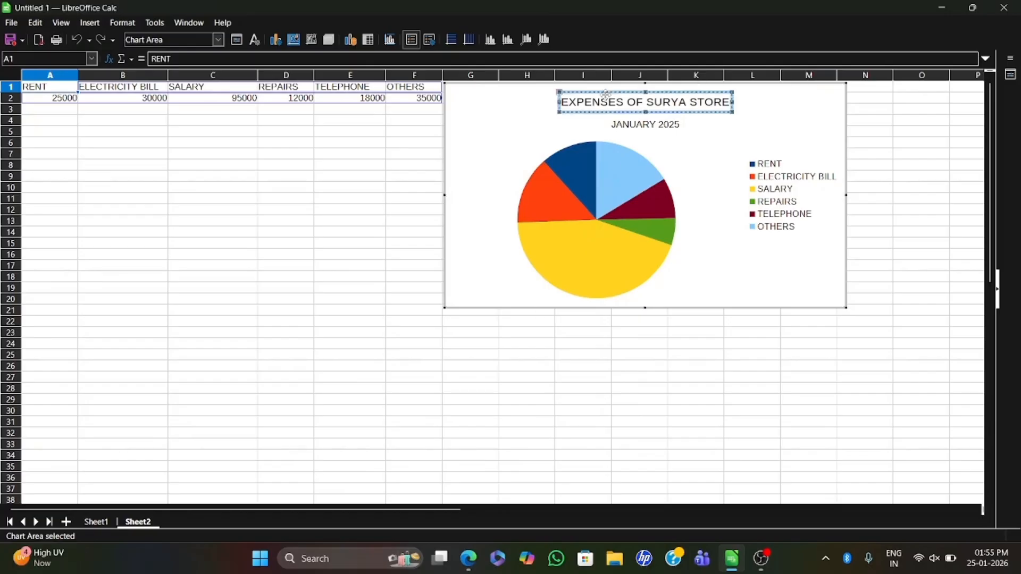
mouse_move(606, 95)
left_mouse_down()
mouse_move(561, 127)
mouse_move(613, 98)
left_mouse_up()
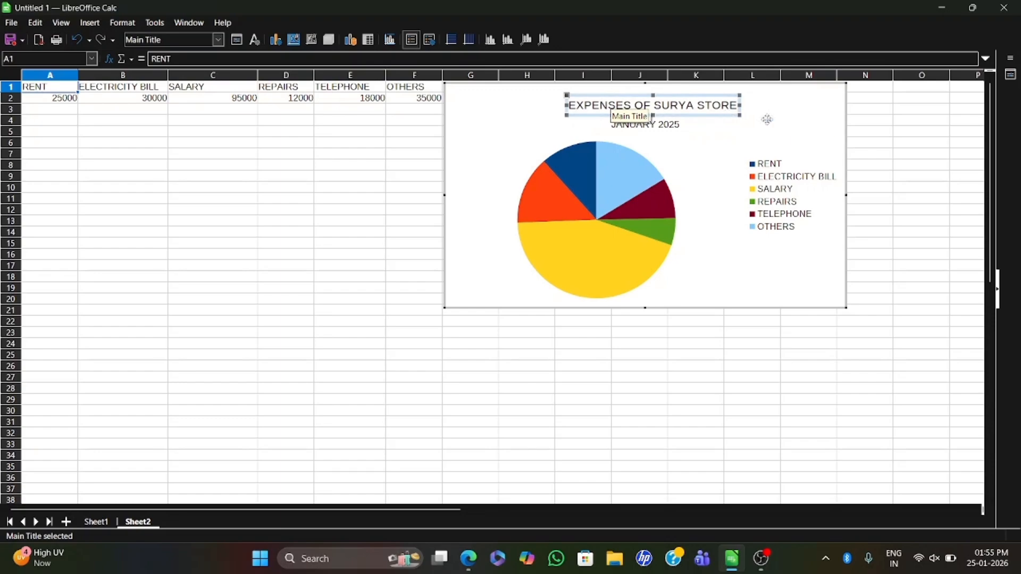
left_click(795, 128)
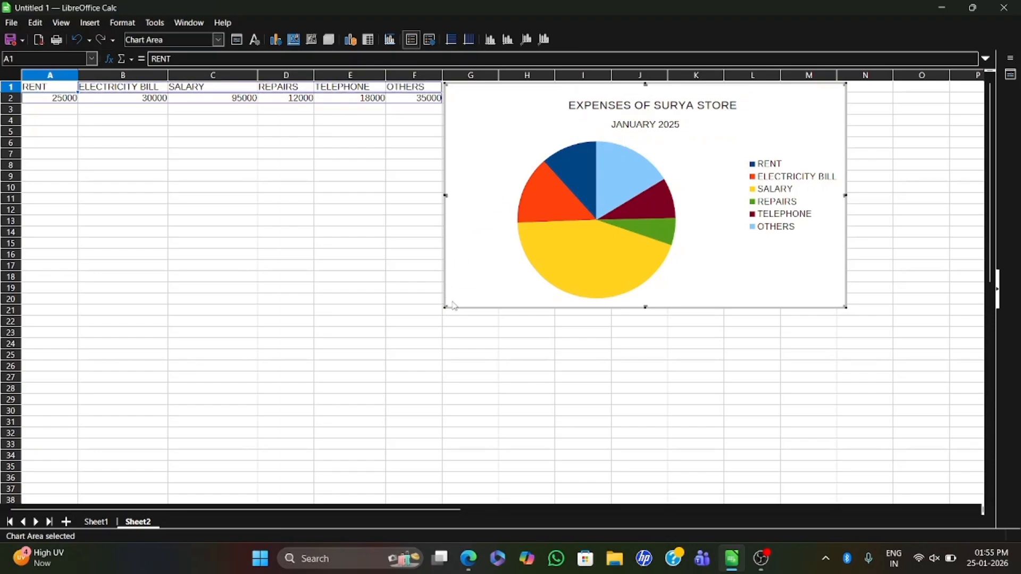
- Enlarge the pie chart down and to the left so it reaches about column C and row 33, and add a new sheet
left_click_drag(446, 307, 249, 453)
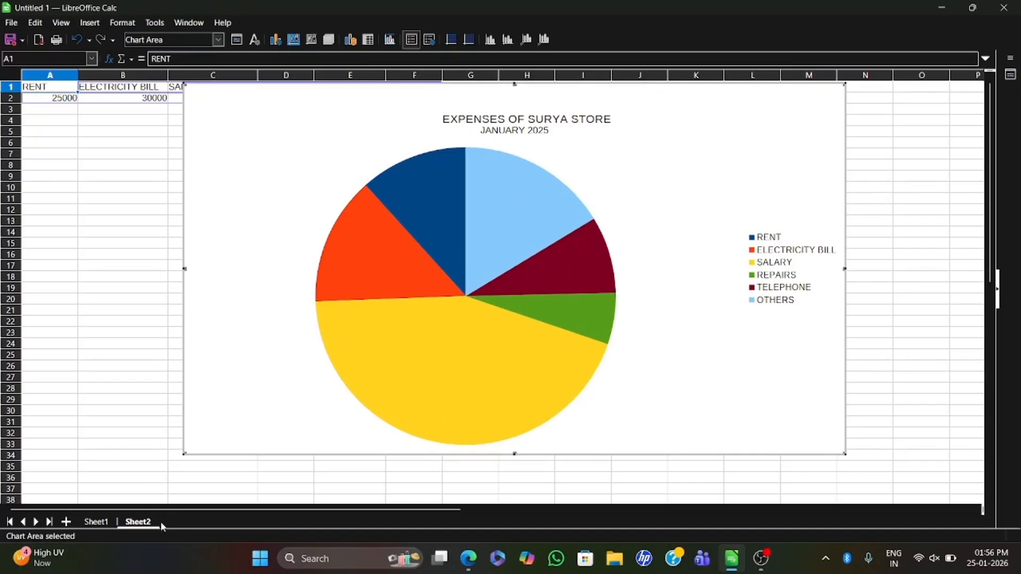
left_click(65, 521)
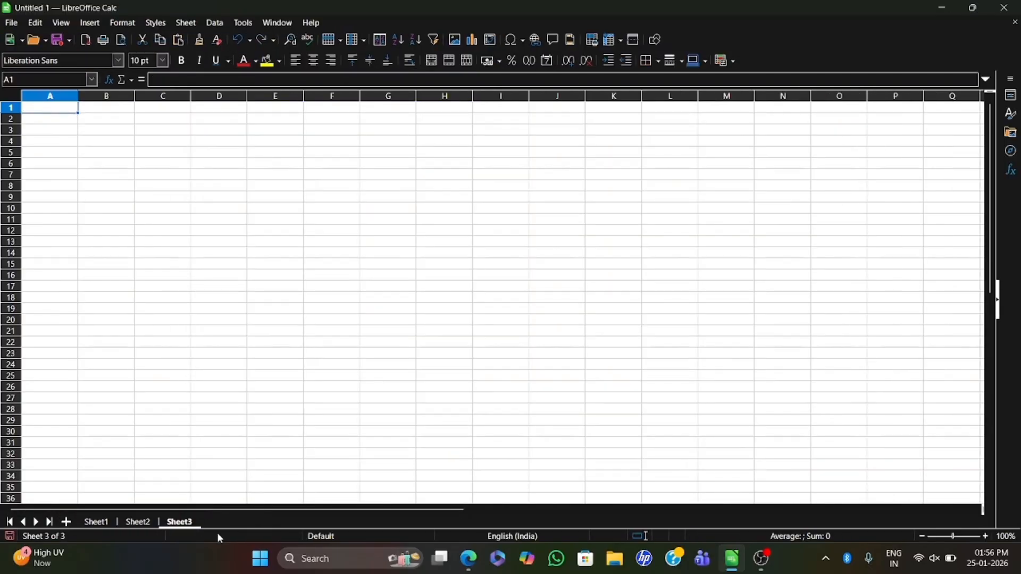
left_click(138, 522)
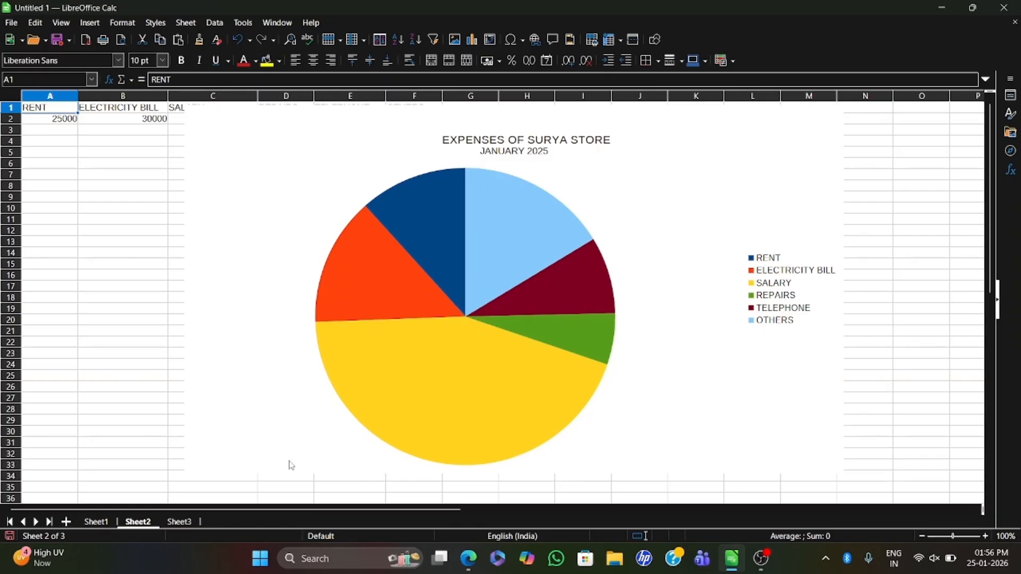
left_click(179, 522)
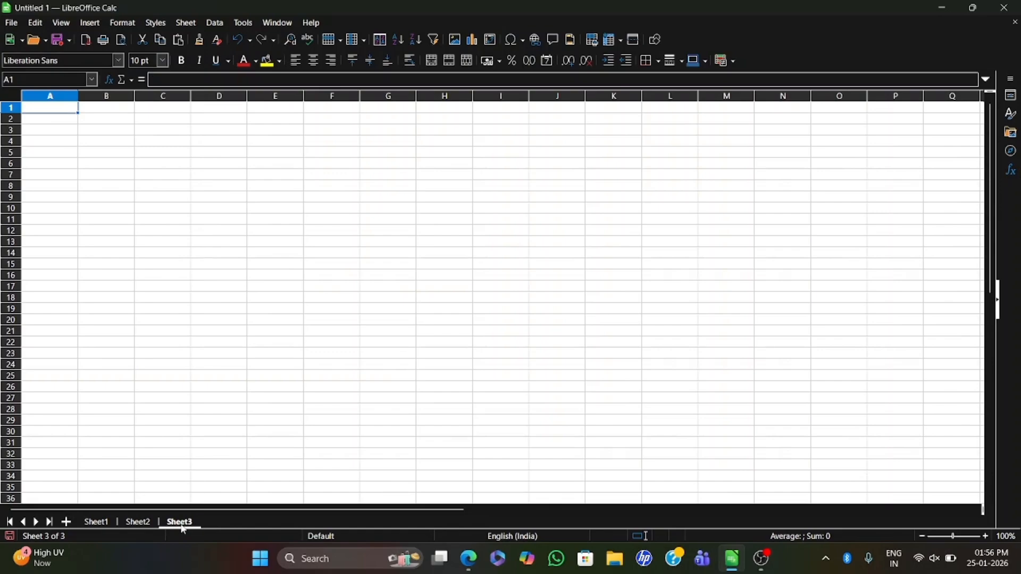
left_click(97, 523)
left_click(137, 523)
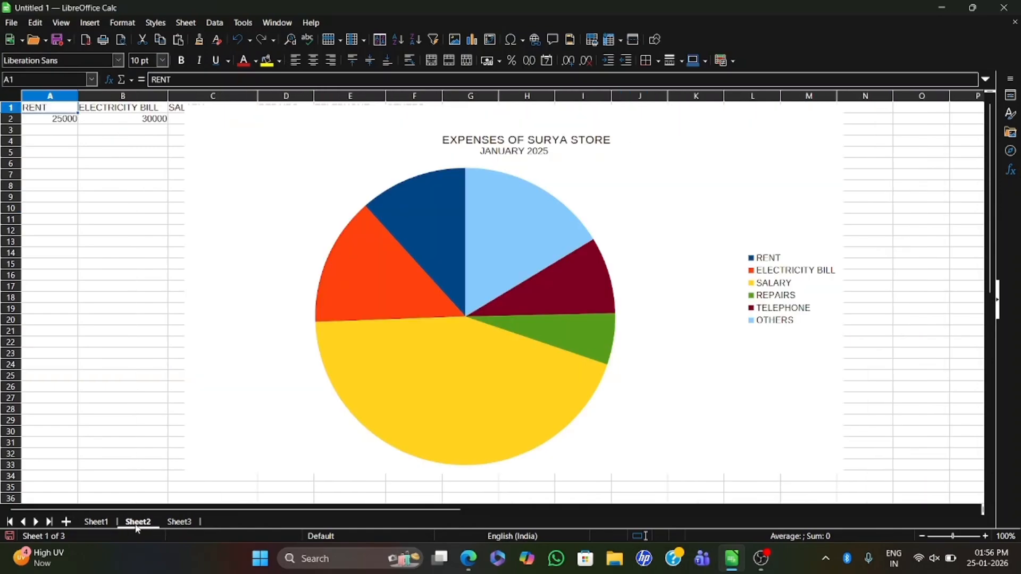
left_click(178, 523)
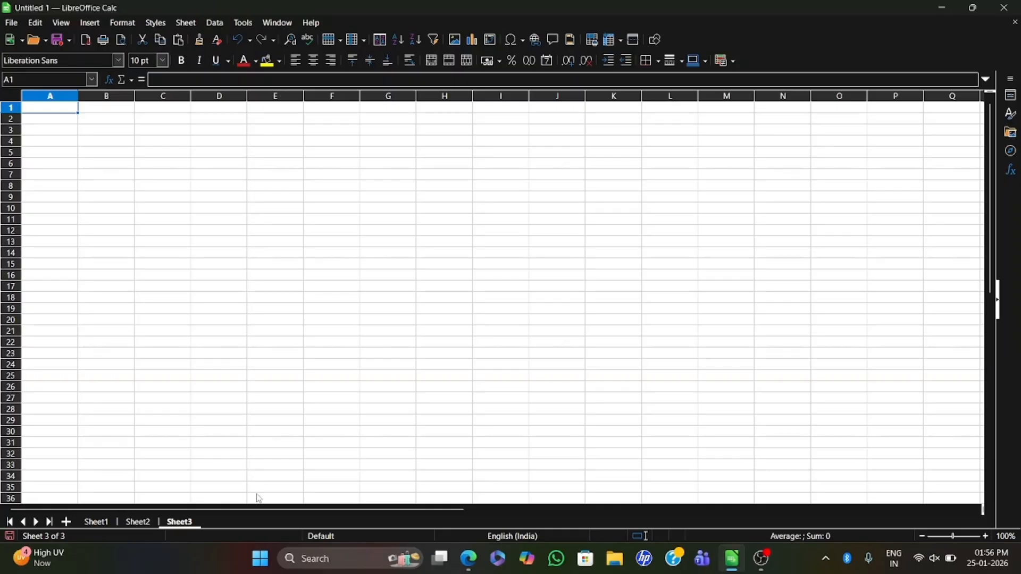
left_click(139, 523)
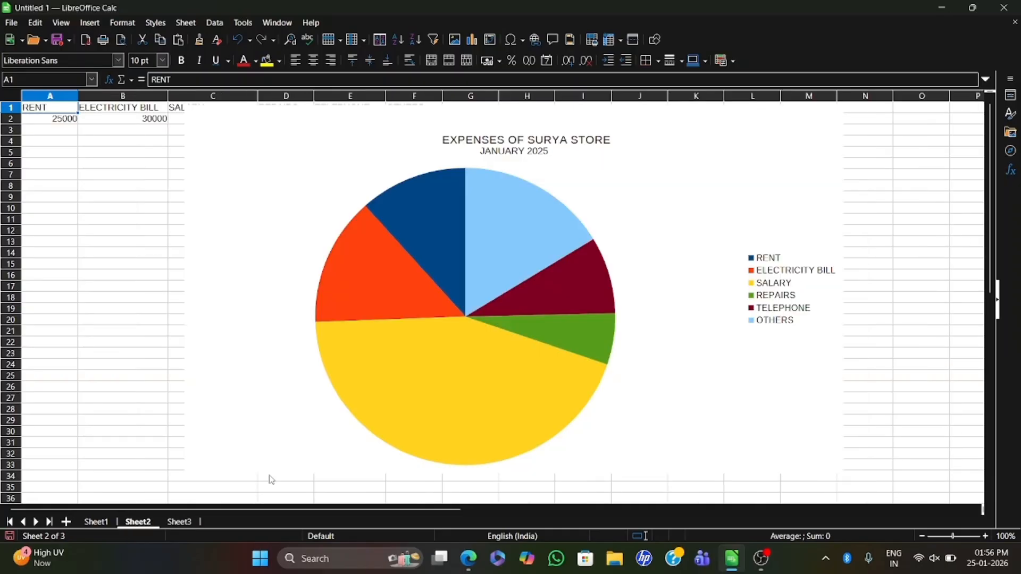
- Switch to the scanned PDF in Edge and read the commission question for 2020 to 2024 and the bar chart question on page 9
left_click(470, 569)
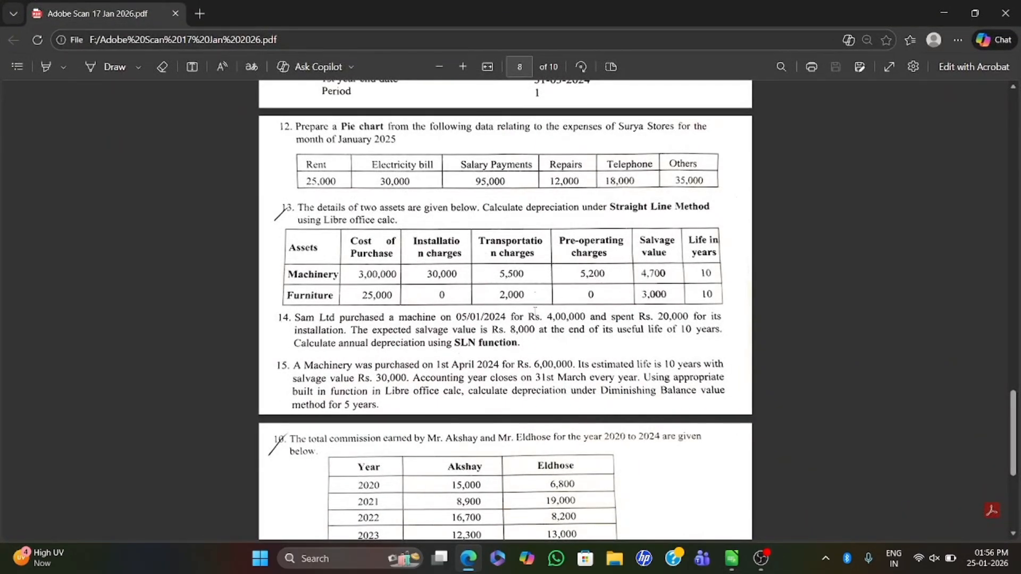
scroll(535, 311, "down", 5)
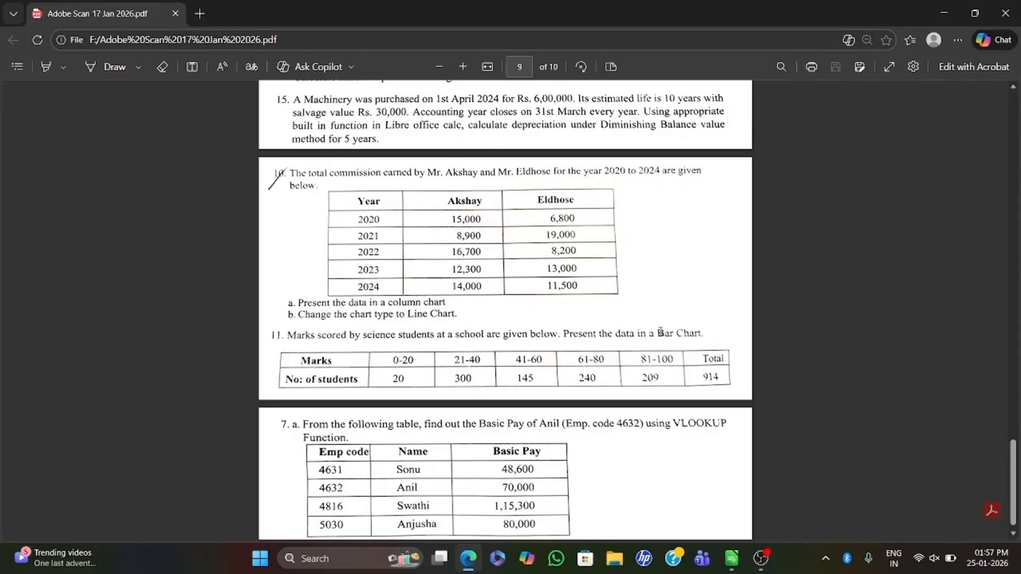
left_click_drag(655, 334, 709, 340)
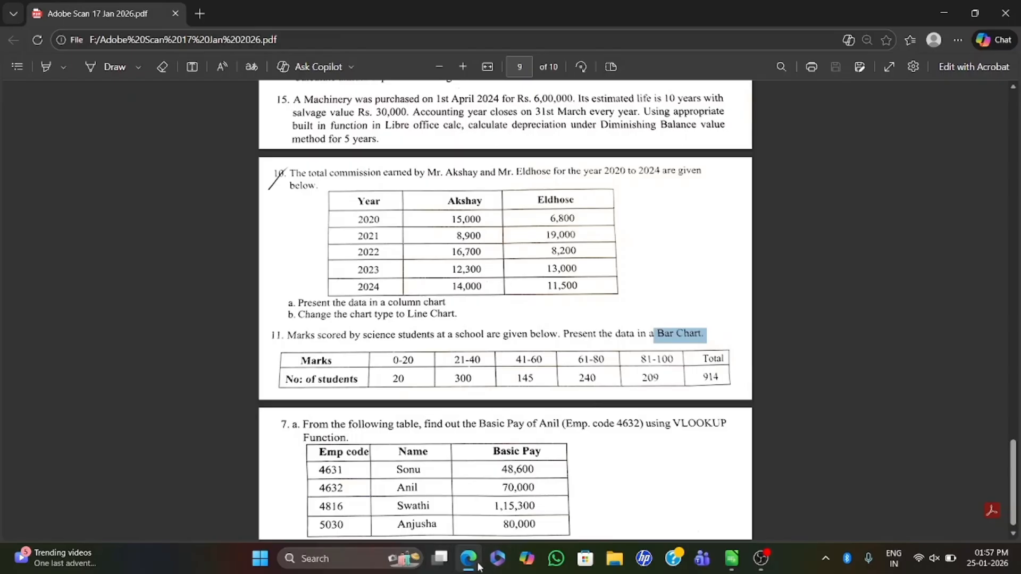
mouse_move(480, 565)
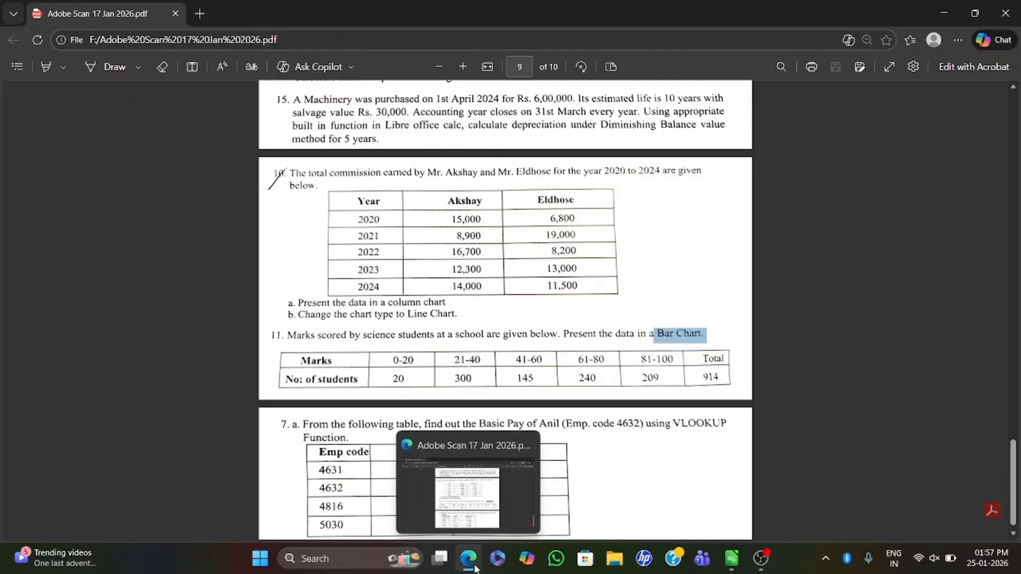
left_click(359, 203)
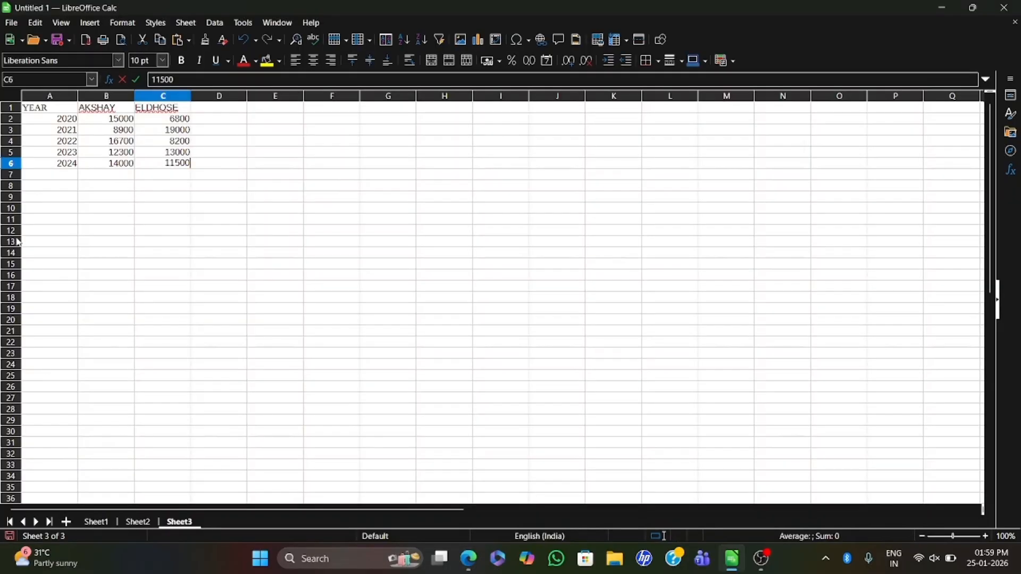
- Insert a chart from the yearly commission data in A1:C6 of Sheet3, and check the required chart type in the PDF
left_click(45, 110)
left_click_drag(45, 110, 183, 168)
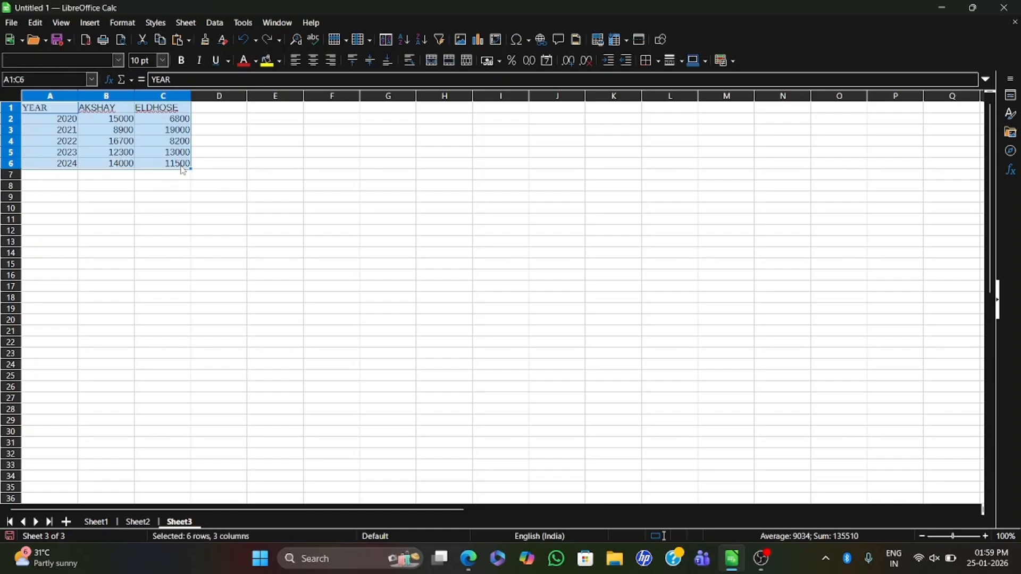
left_click(90, 23)
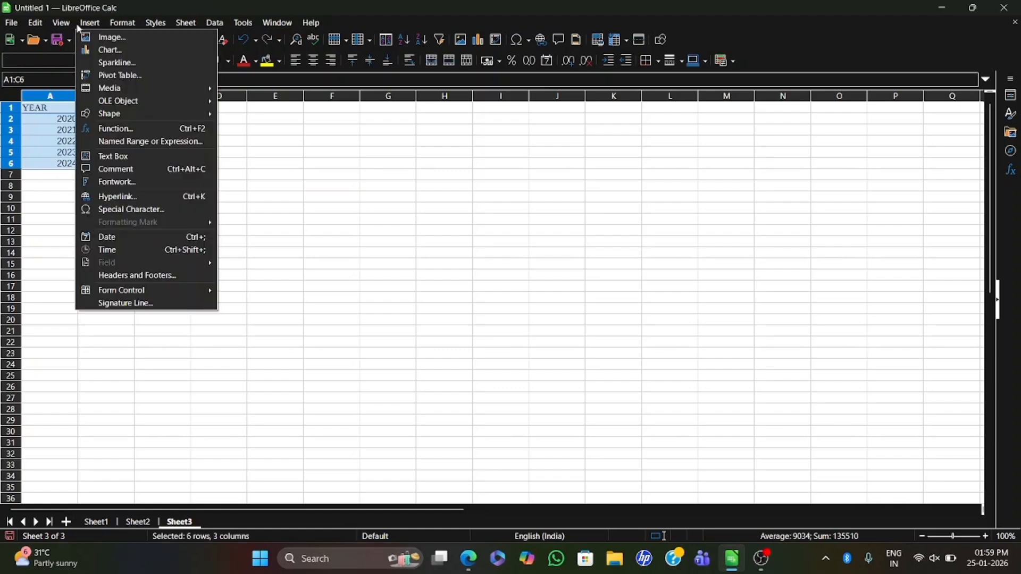
left_click(115, 49)
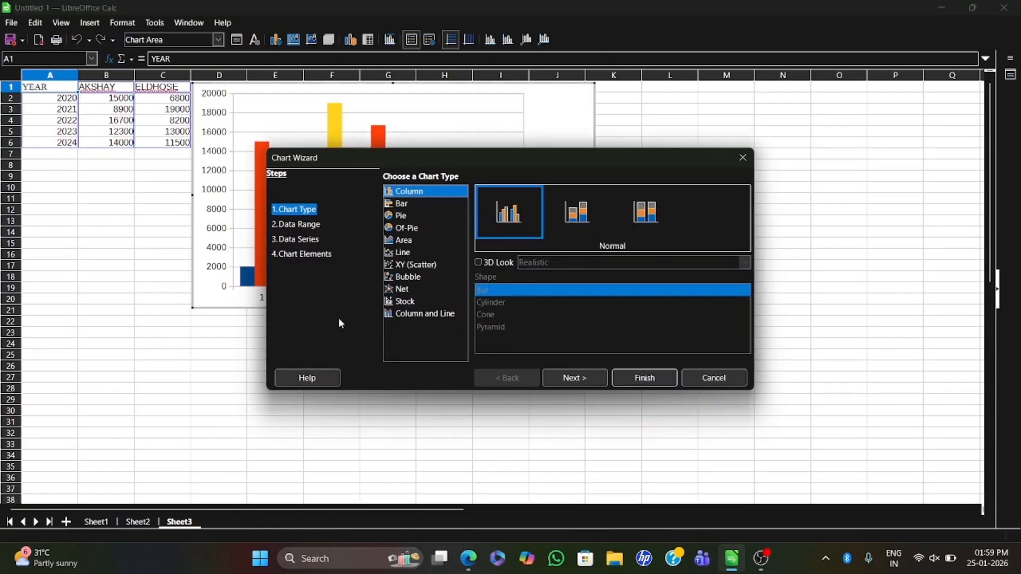
left_click(470, 559)
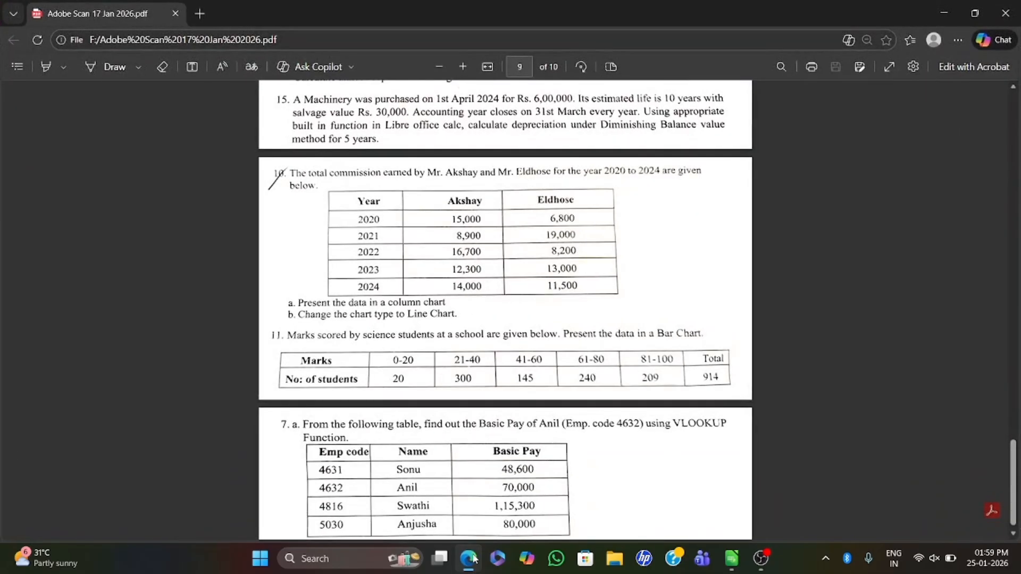
left_click(474, 559)
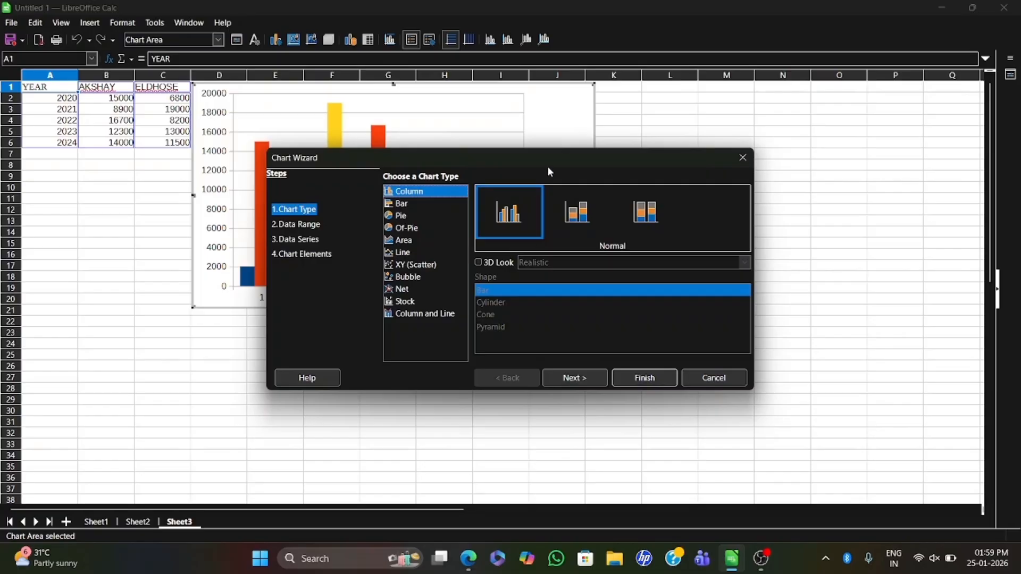
- Preview the Stacked and Percent Stacked column variants with the chart uncovered, and return to the Normal variant
left_click_drag(547, 162, 679, 288)
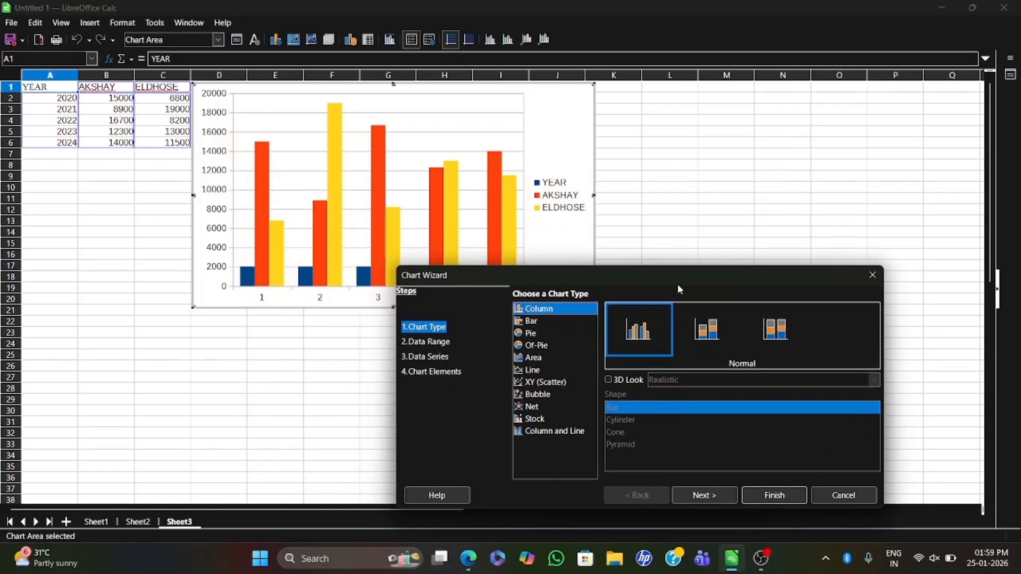
left_click(714, 341)
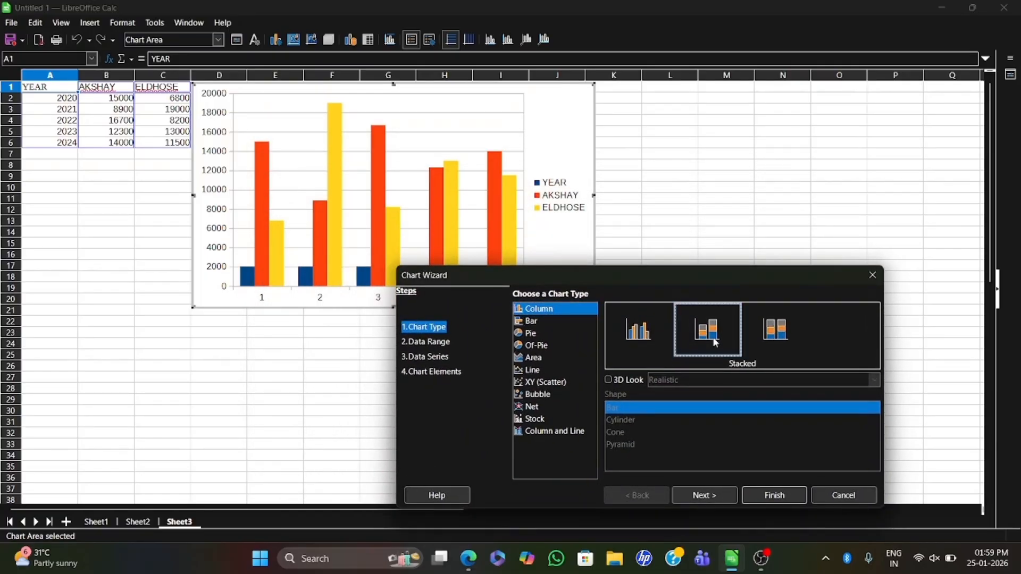
left_click(769, 338)
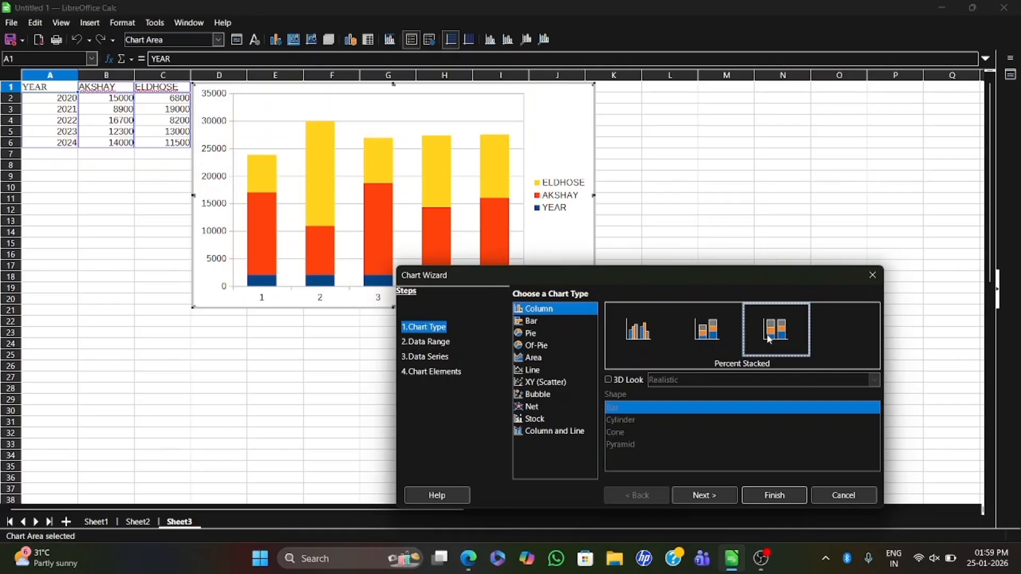
left_click(630, 335)
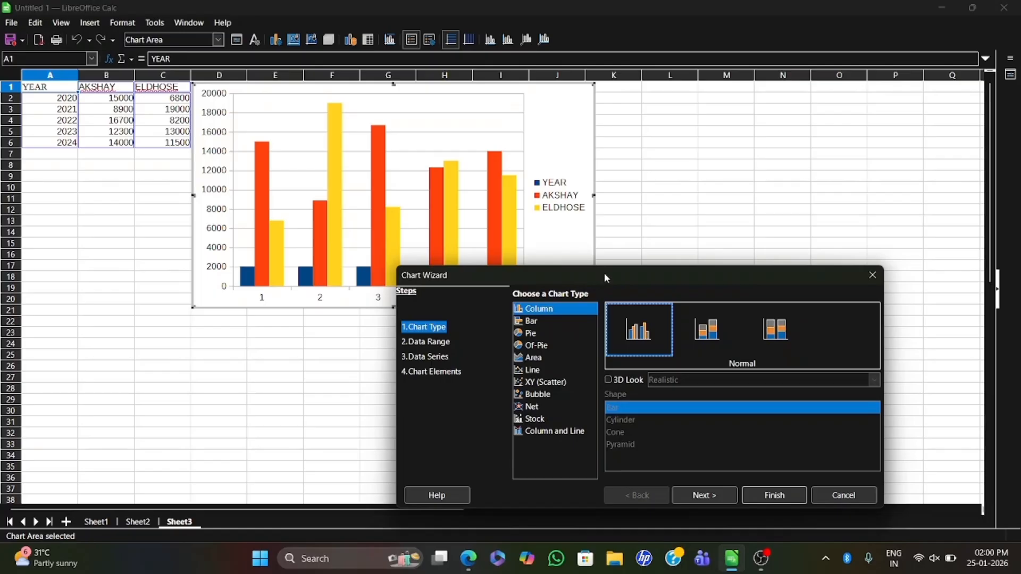
- Keep the Normal column chart type, advance to the data range and use the first column as label
left_click_drag(637, 274, 553, 273)
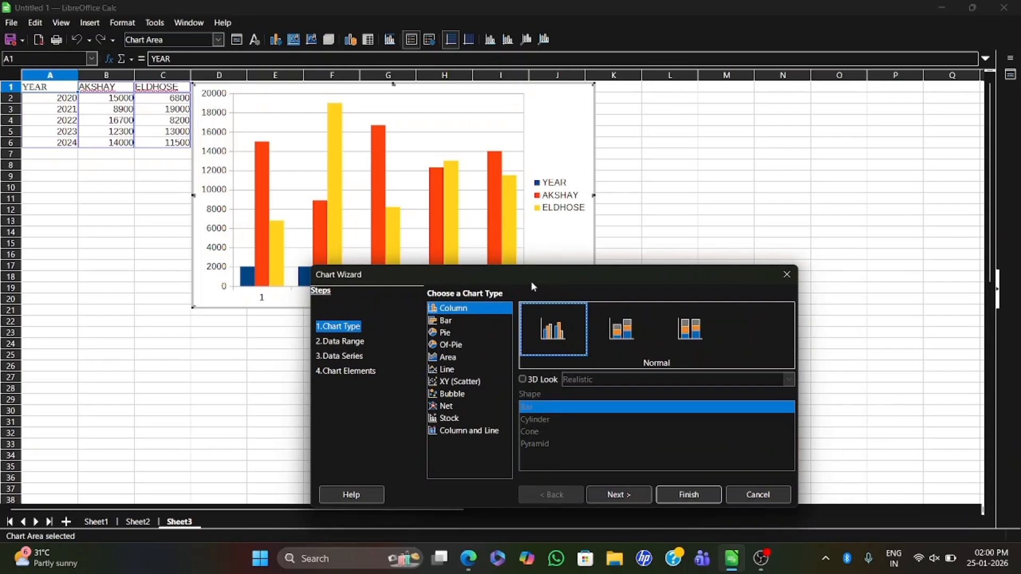
left_click_drag(534, 287, 529, 358)
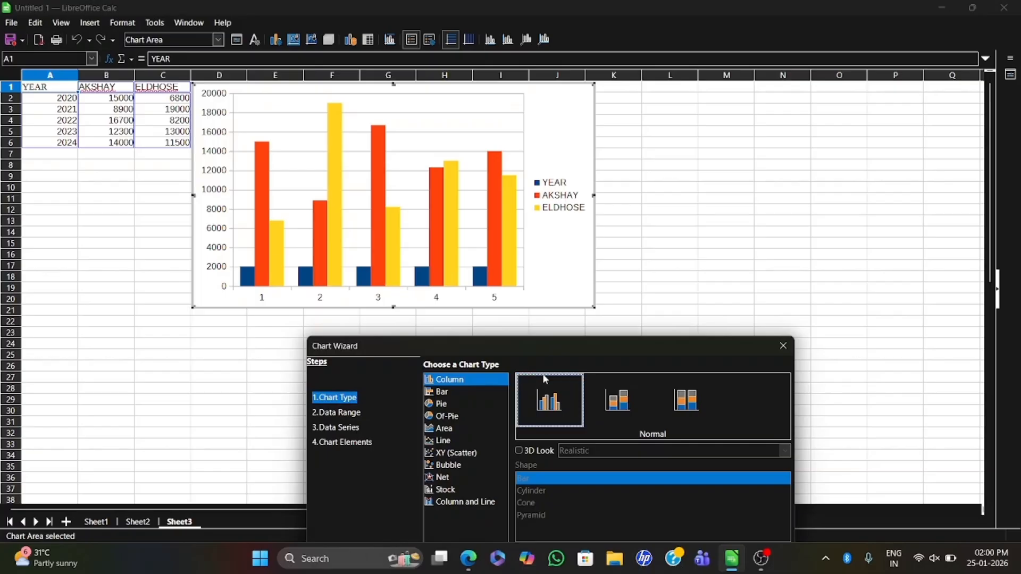
left_click_drag(532, 341, 520, 182)
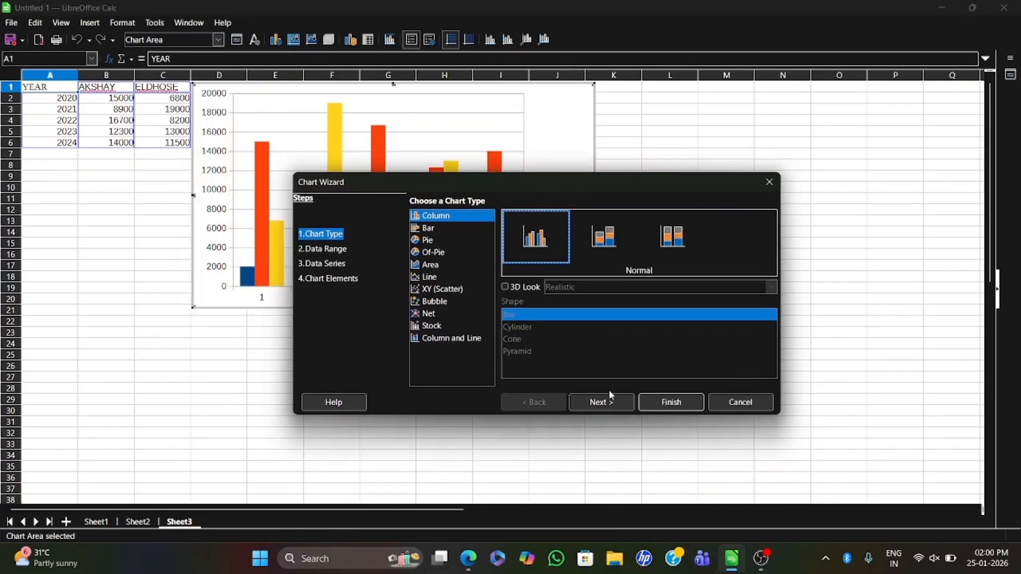
left_click(609, 405)
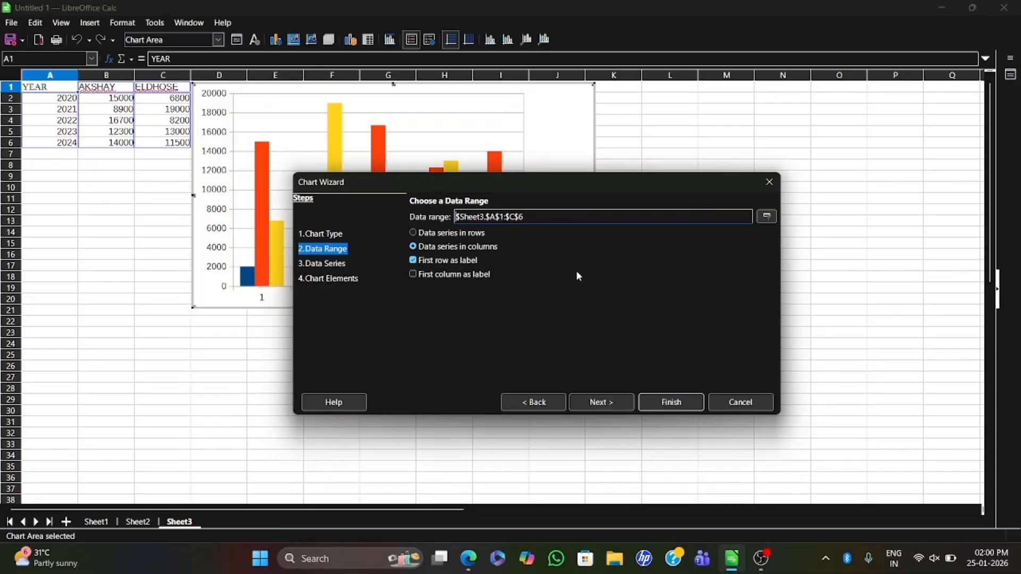
left_click_drag(537, 183, 709, 258)
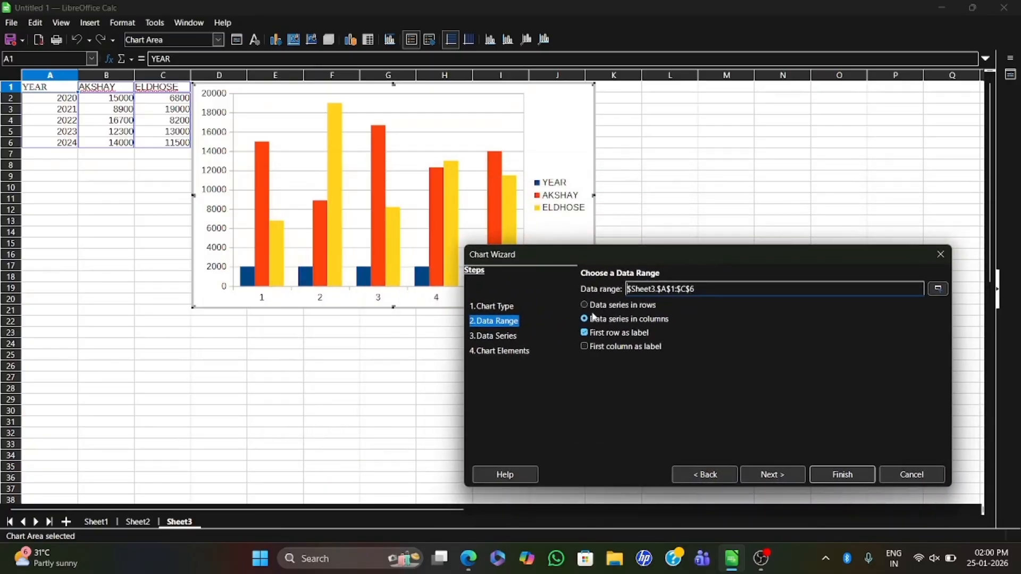
left_click(585, 351)
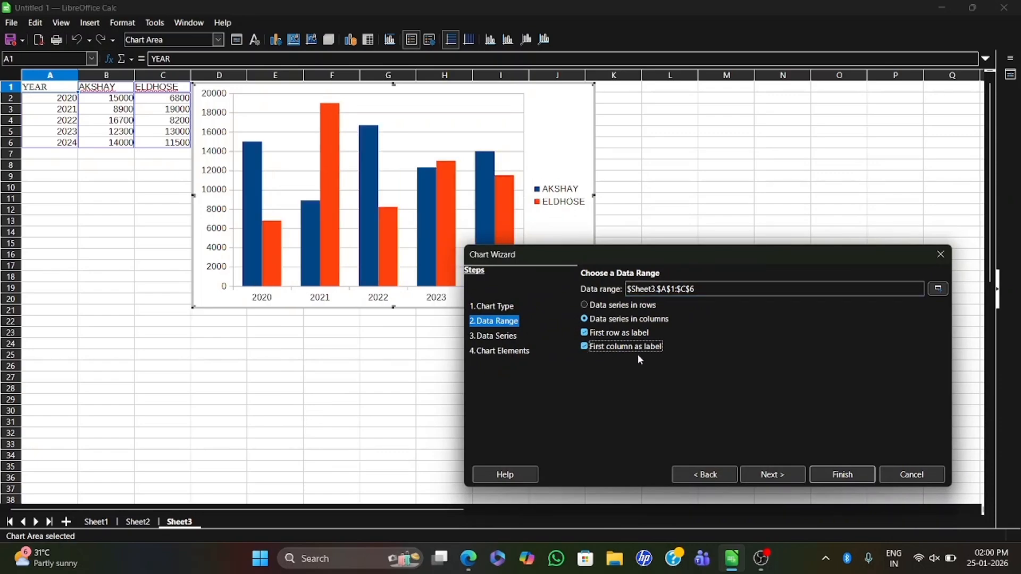
- Try the data range without the first row as label, and turn that label option back on
left_click(585, 333)
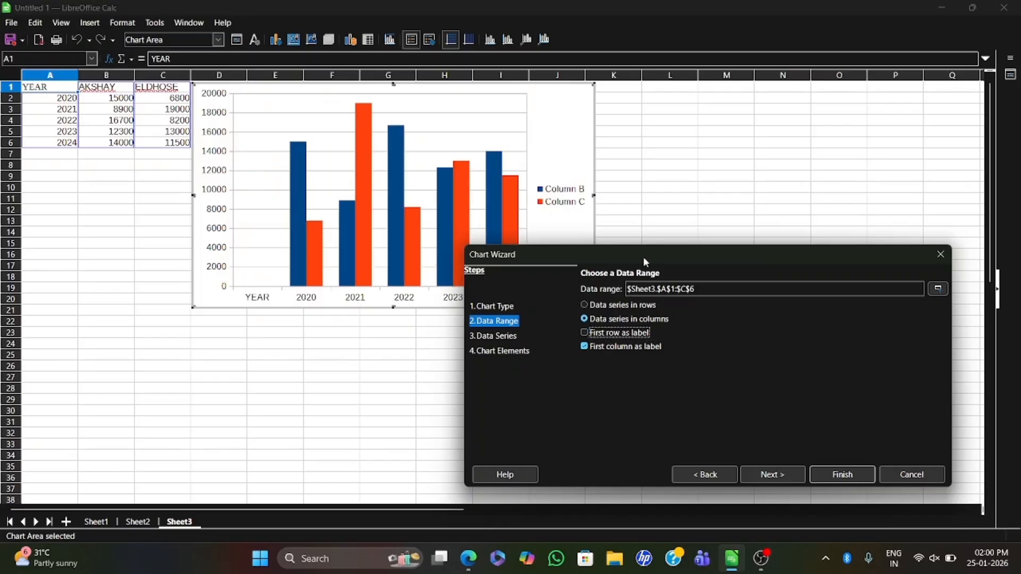
left_click_drag(644, 259, 648, 311)
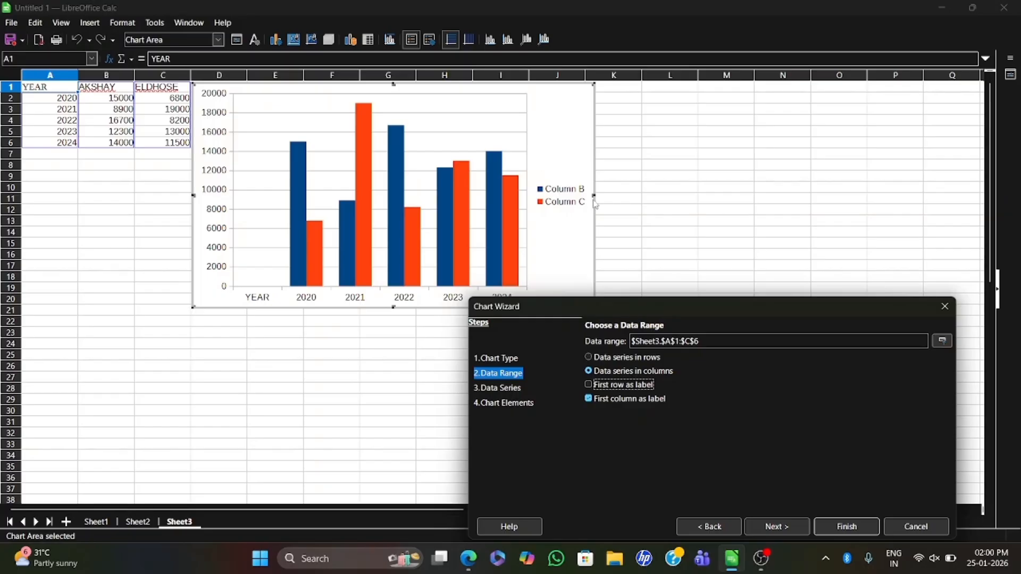
left_click(590, 386)
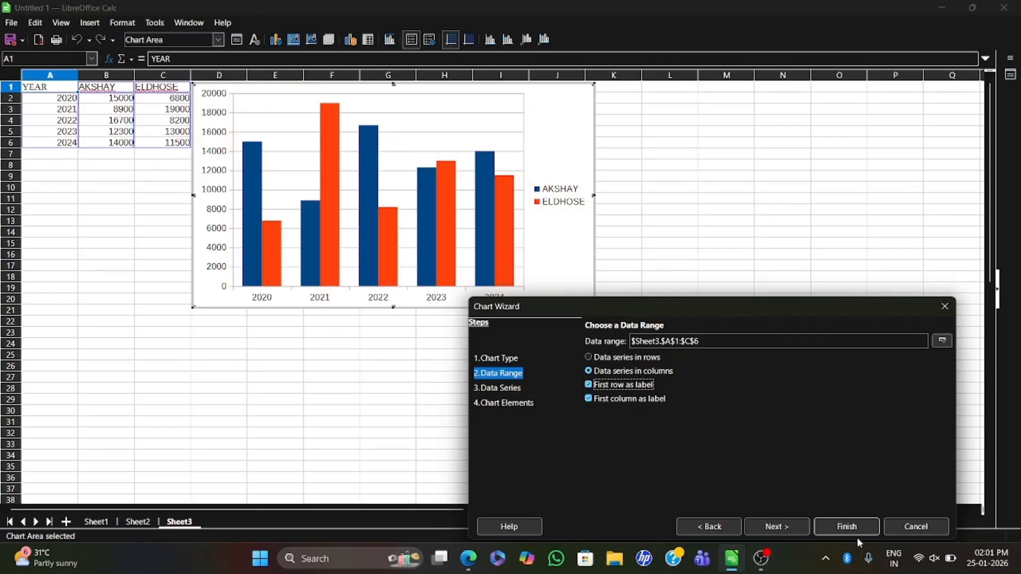
- Accept the data range and data series unchanged and advance to the chart elements
left_click(784, 519)
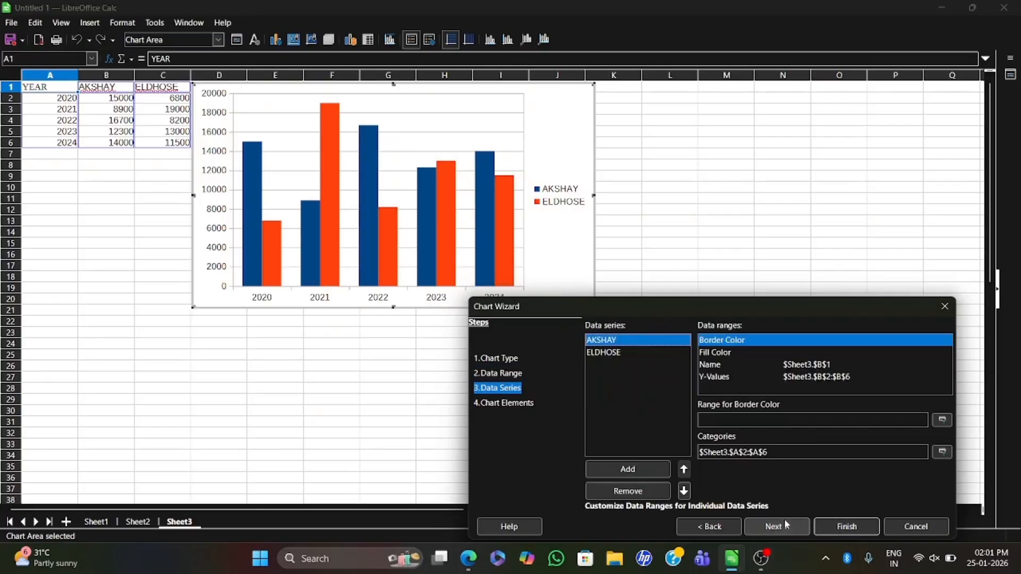
left_click(785, 525)
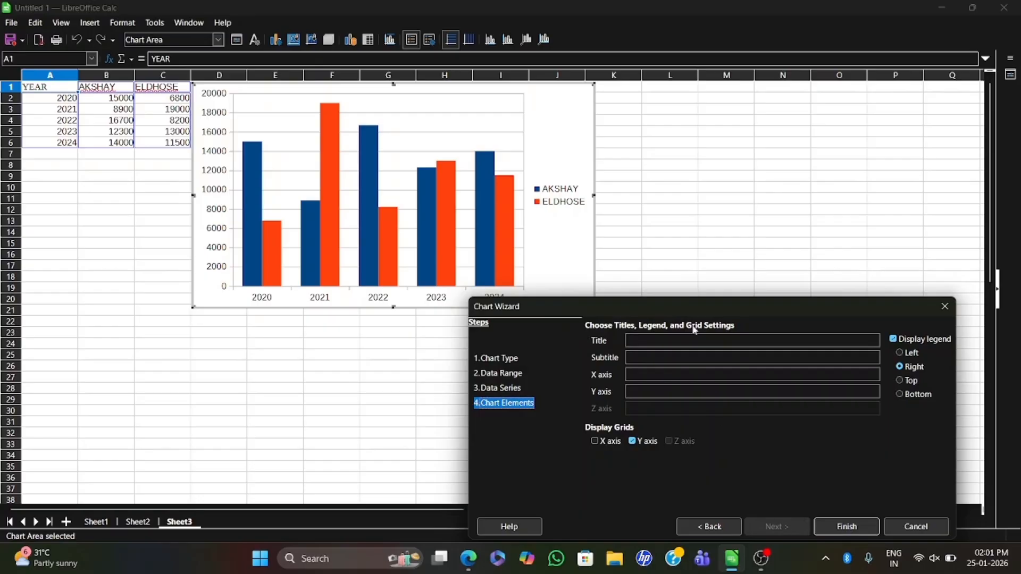
left_click_drag(689, 308, 645, 293)
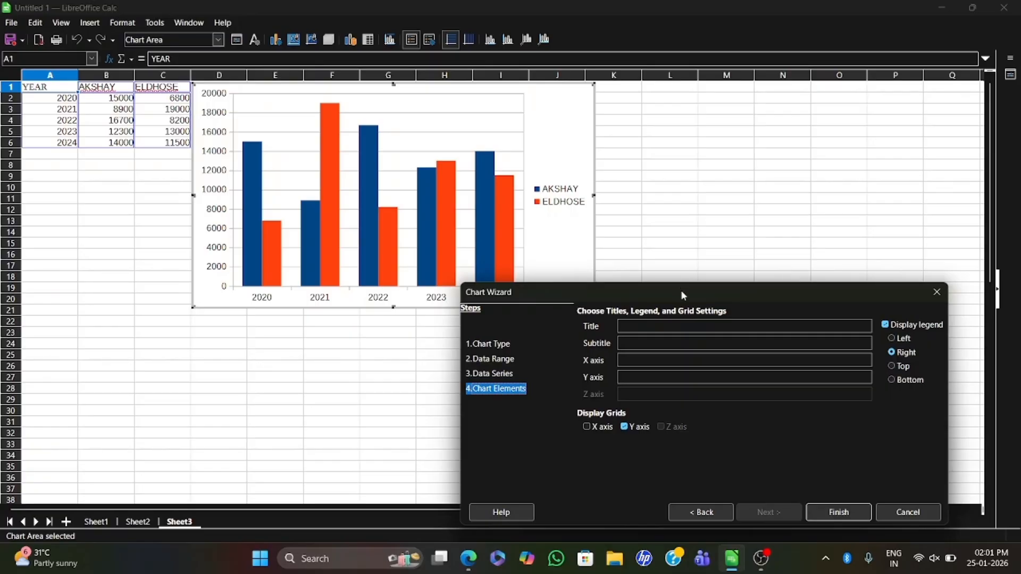
left_click_drag(681, 291, 690, 198)
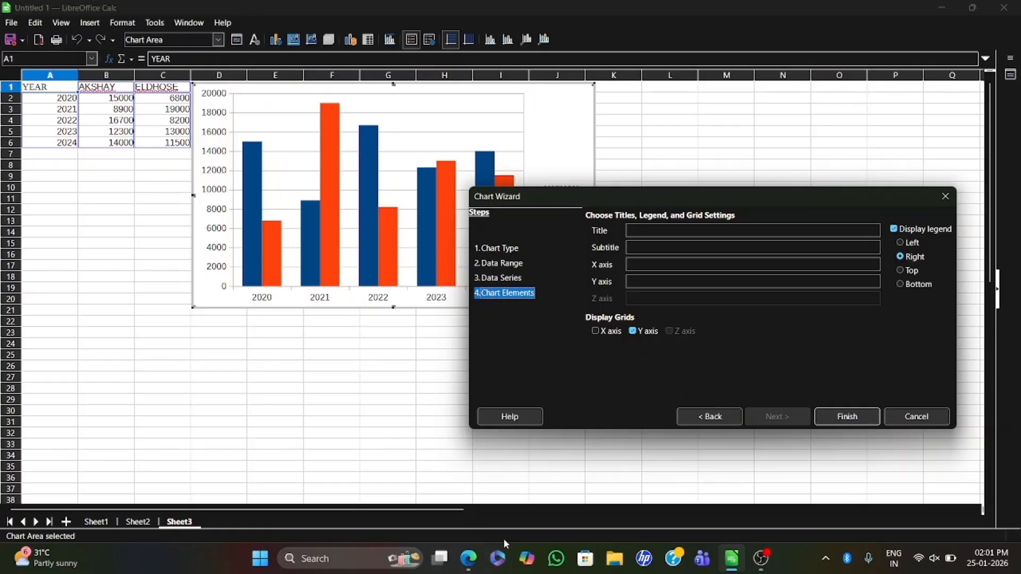
- Following the PDF question, title the chart as the total commission earned by both people and subtitle it "FOR THE YEAR 20202 - 2024"
left_click(469, 559)
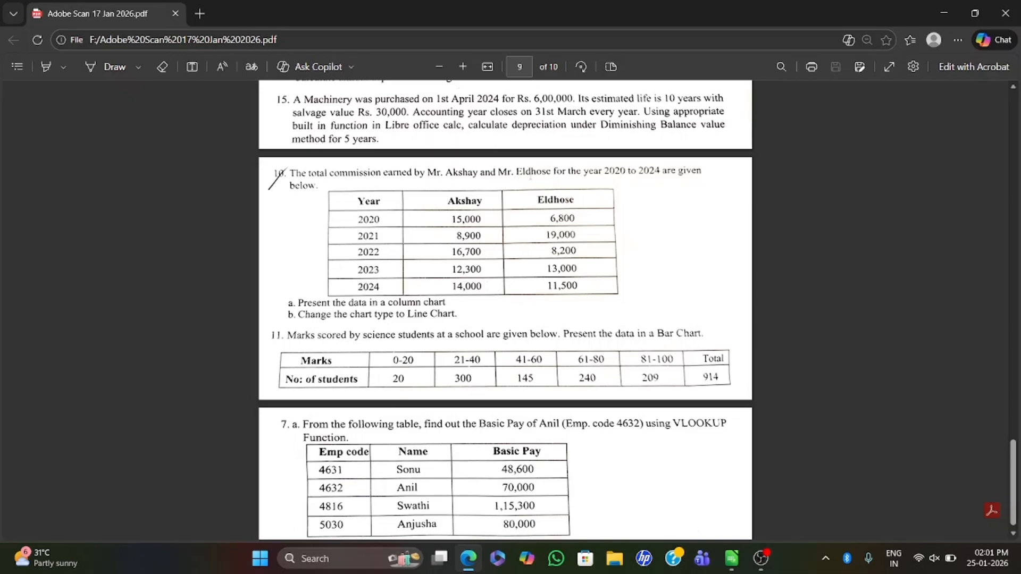
left_click(477, 562)
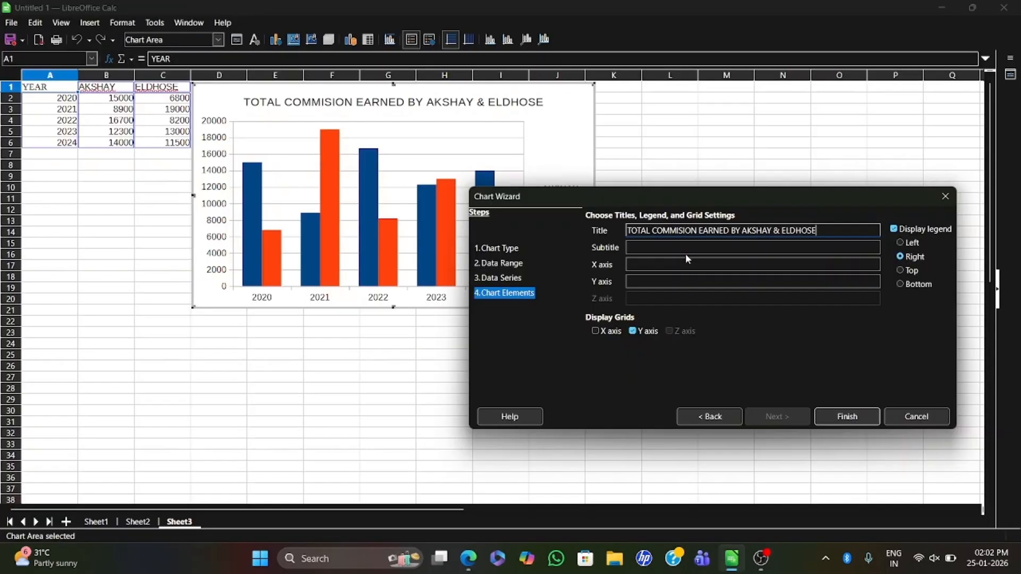
left_click(686, 254)
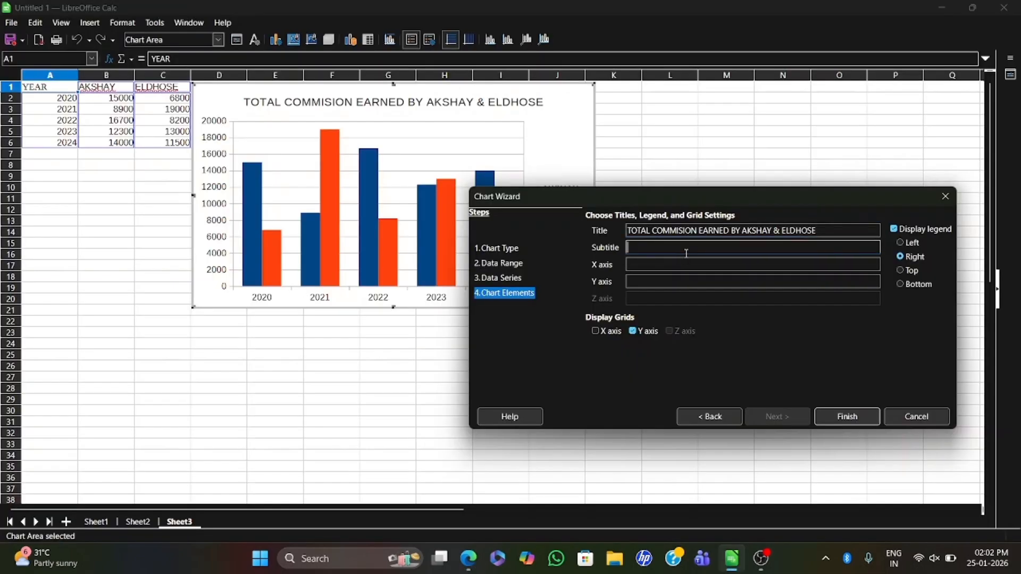
left_click(468, 559)
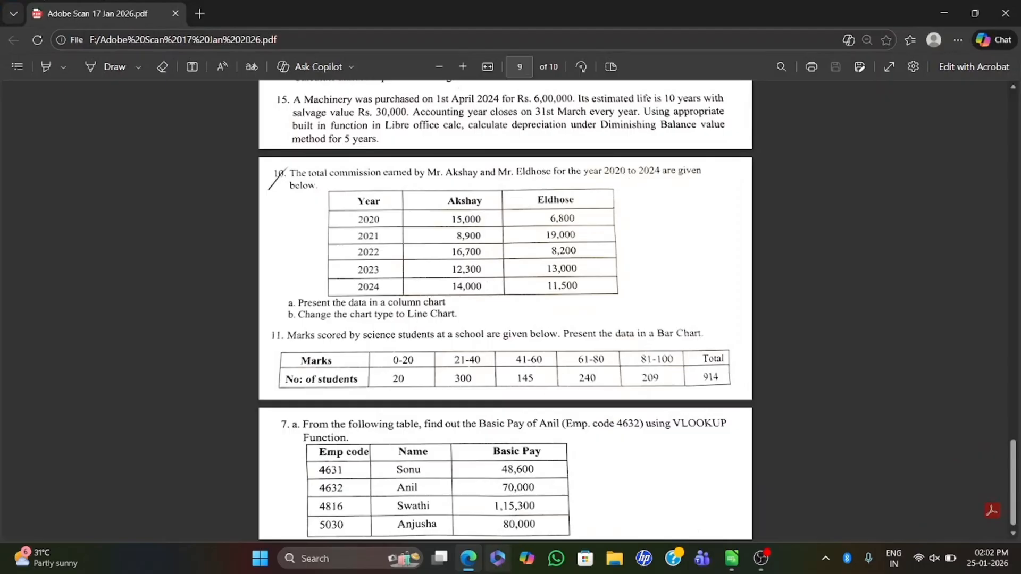
left_click(468, 558)
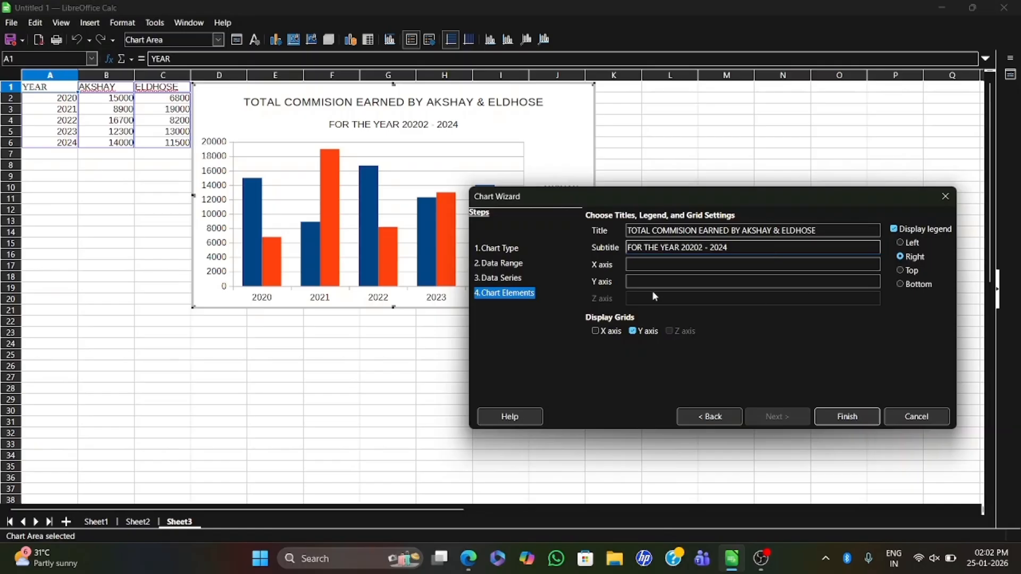
- Finish the column chart without an X axis grid and enlarge it to reach column A and about row 26
left_click(598, 333)
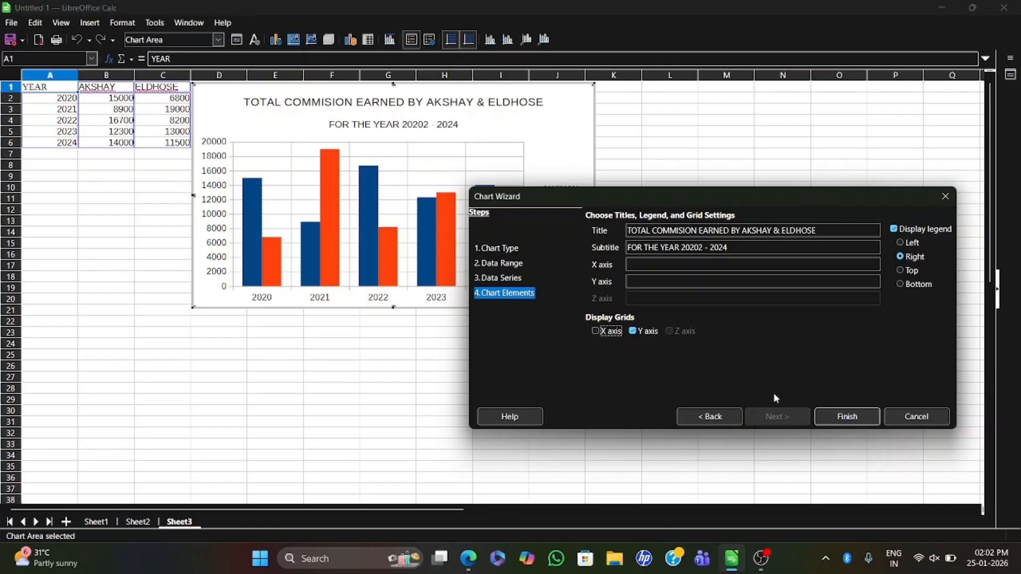
left_click(847, 417)
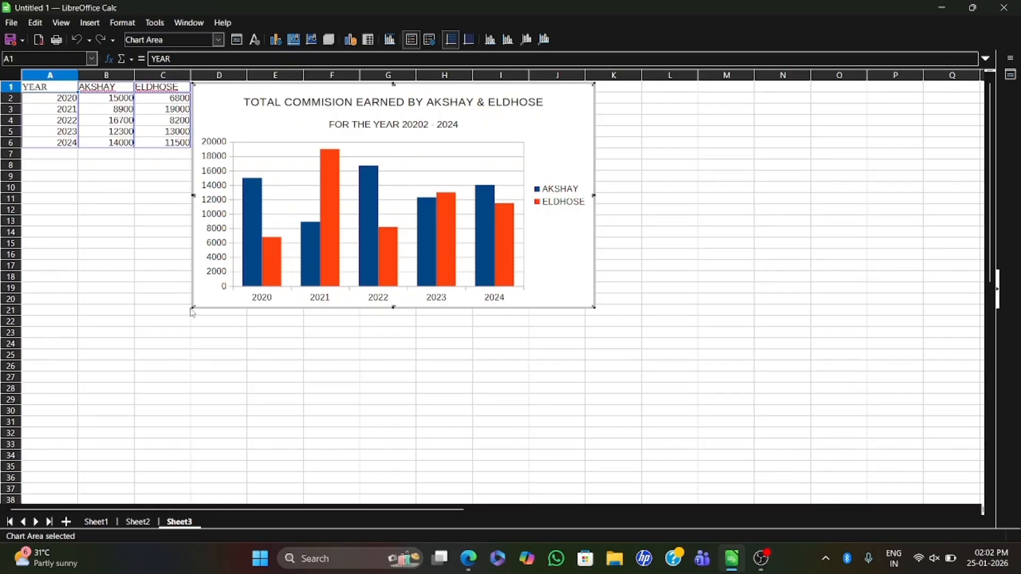
left_click_drag(190, 310, 201, 376)
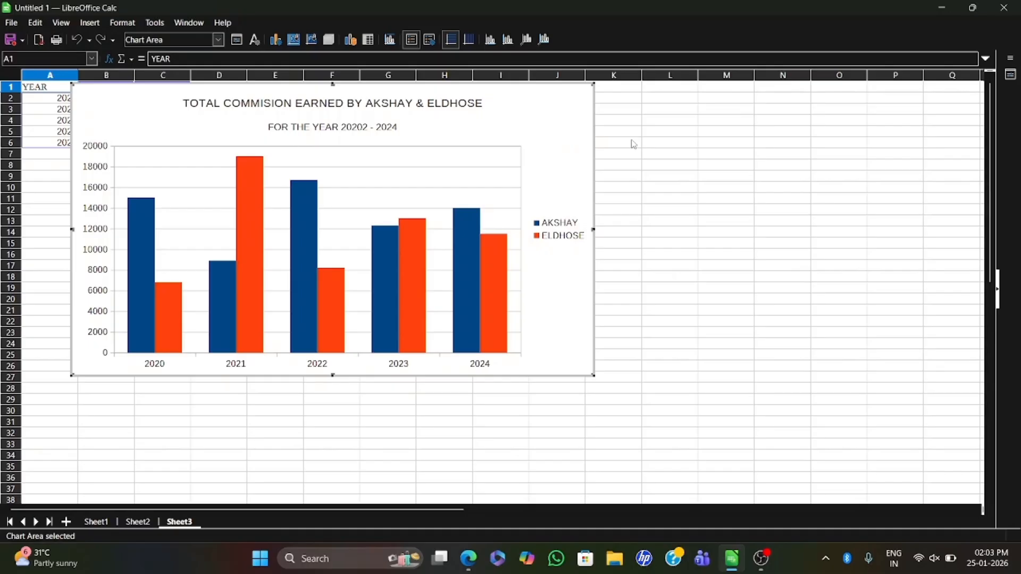
- Check the second part of the commission question in the PDF and set the chart's type to Line, keeping the chart in view
left_click(470, 558)
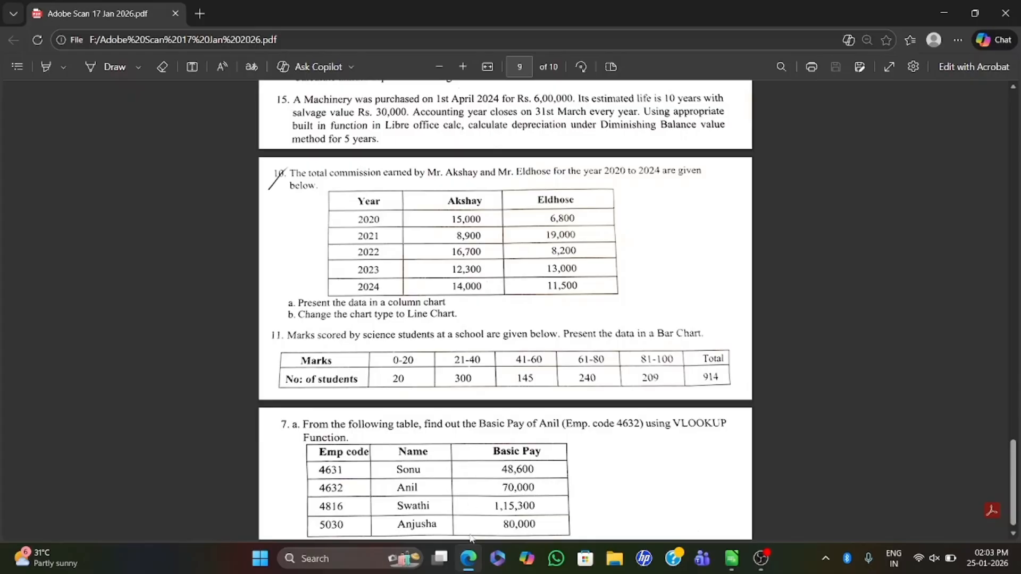
left_click(468, 558)
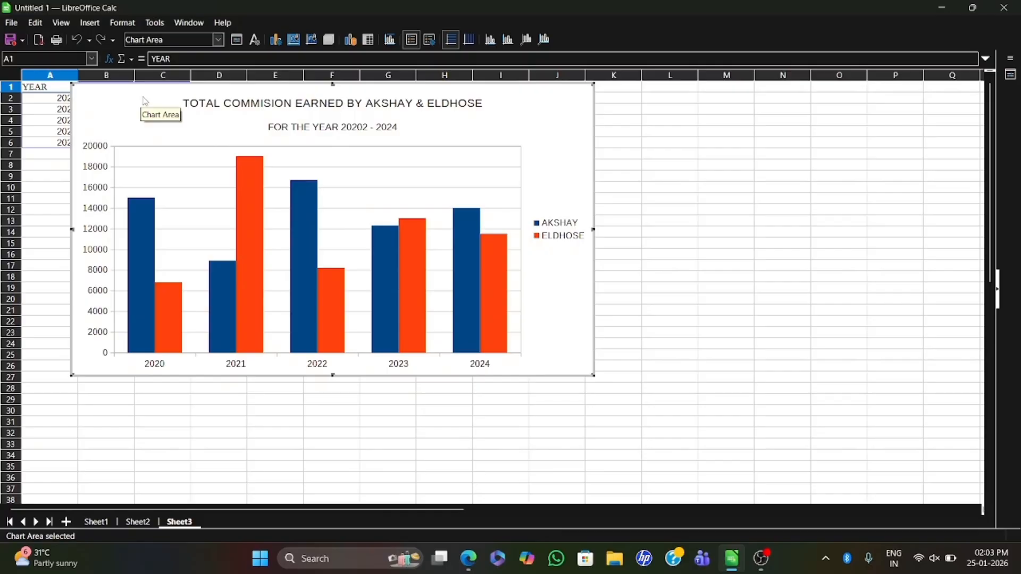
right_click(166, 123)
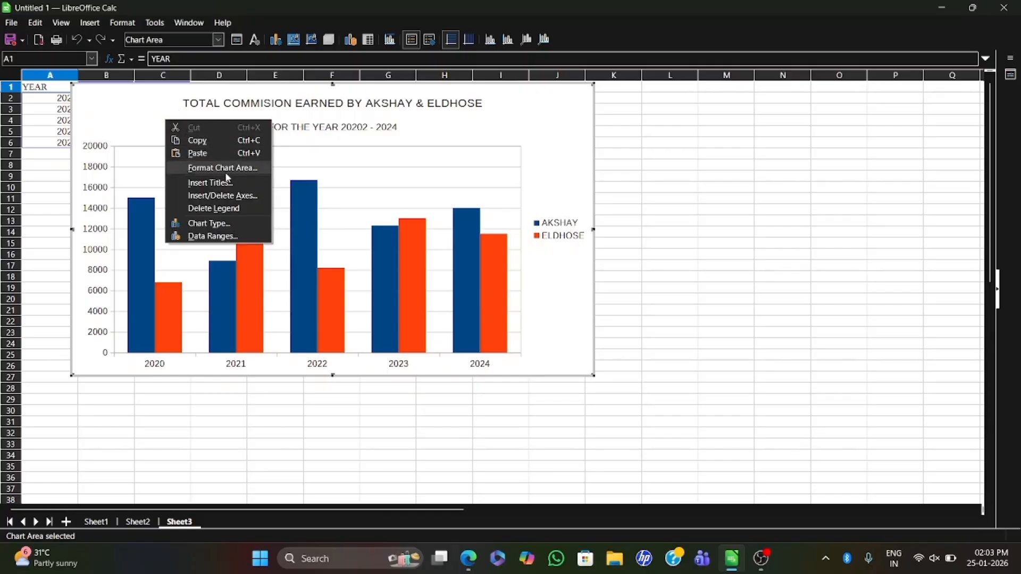
left_click(209, 223)
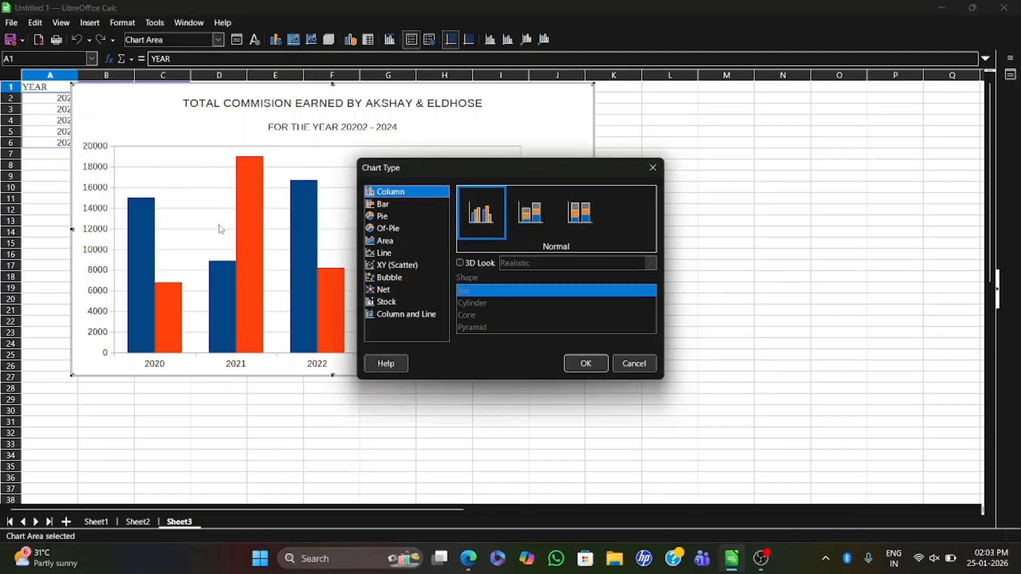
left_click(391, 255)
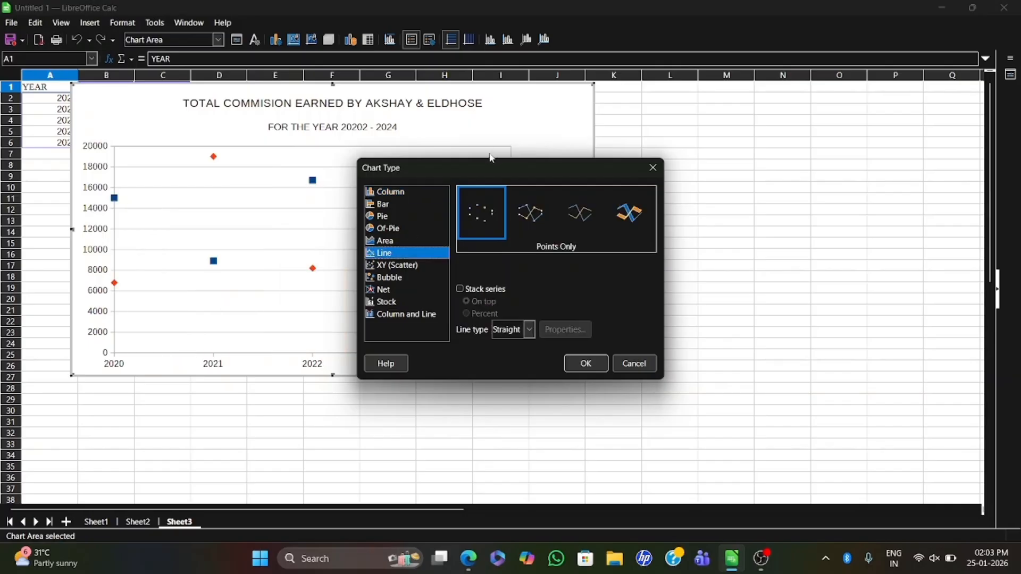
left_click_drag(475, 168, 603, 200)
- Compare the Points and Lines and Lines Only variants, and apply Lines Only to the commission chart
left_click(663, 249)
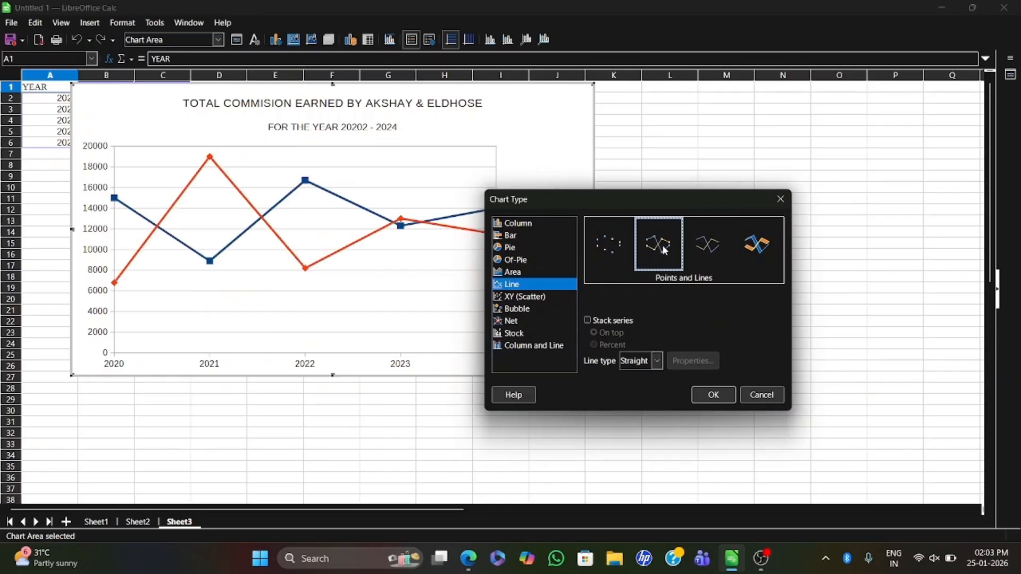
left_click(723, 253)
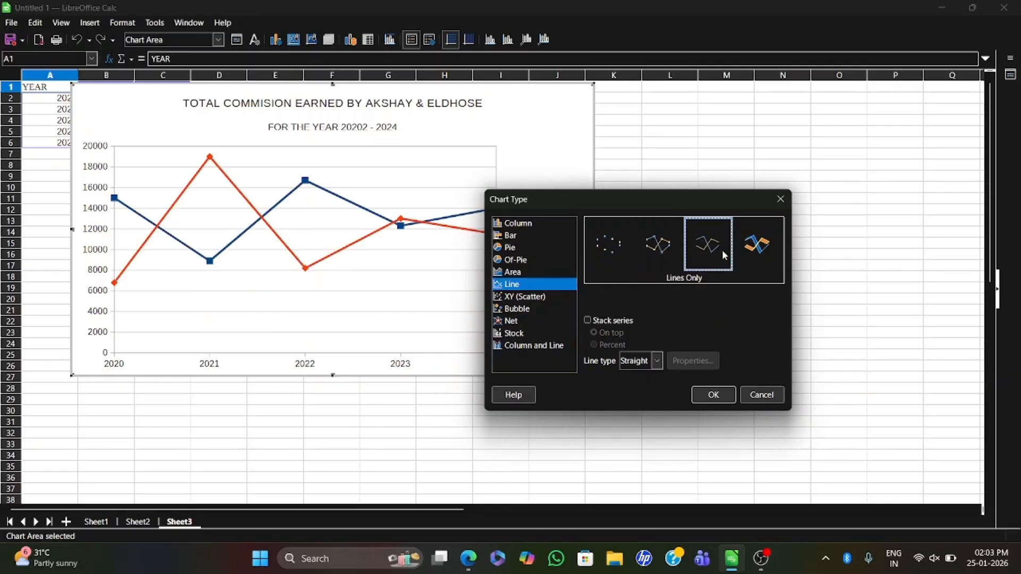
left_click(669, 248)
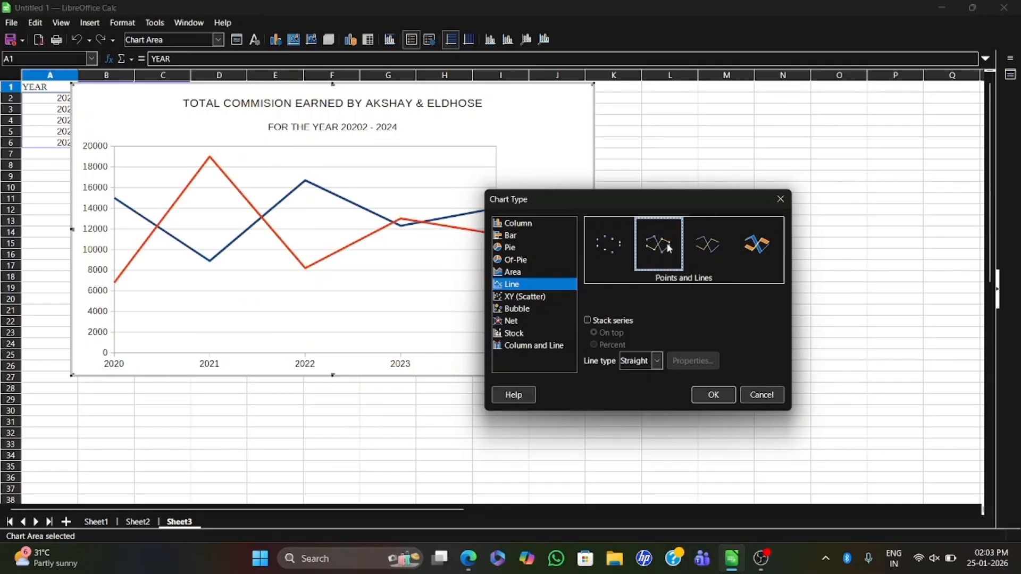
left_click(720, 249)
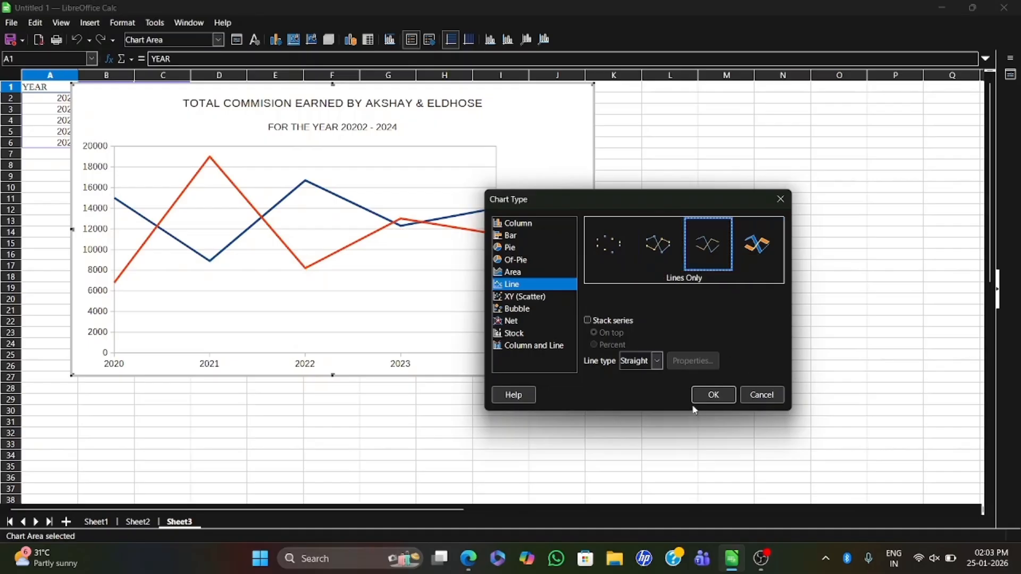
left_click(712, 395)
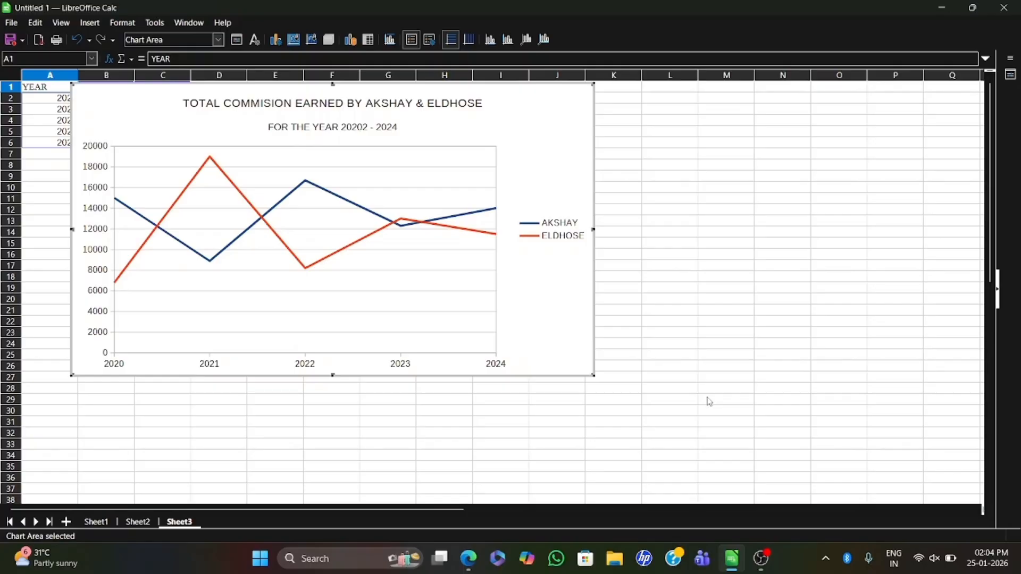
- Consult the science students' marks question in the PDF and select the marks data A1:F2 on Sheet4, leaving out the total
left_click(468, 563)
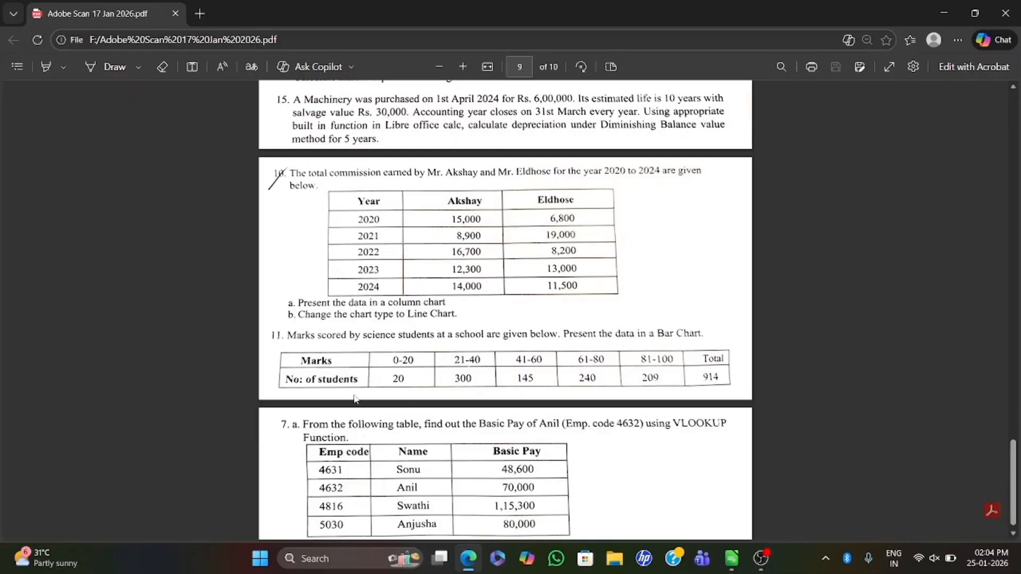
left_click(468, 558)
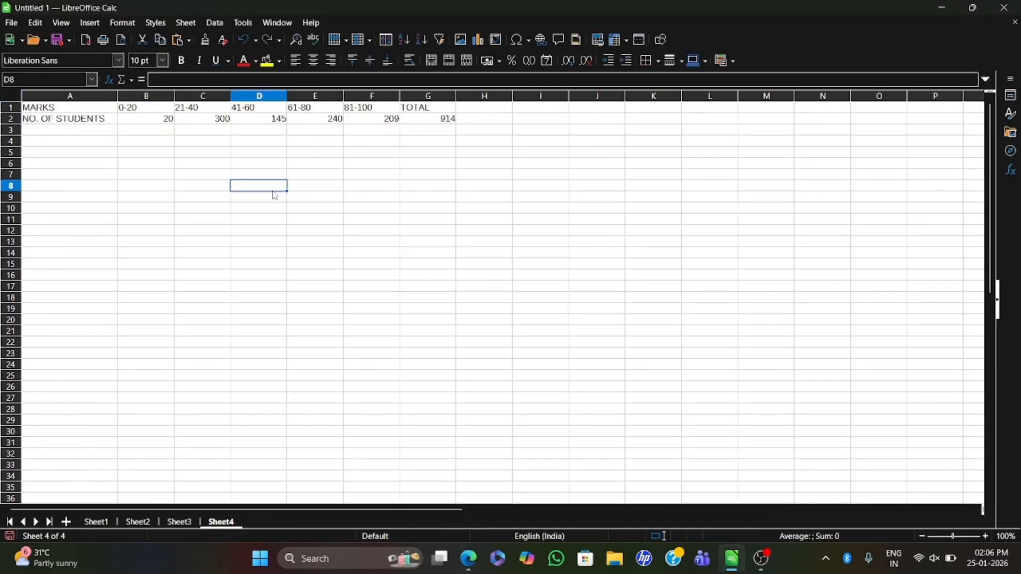
left_click_drag(38, 110, 481, 122)
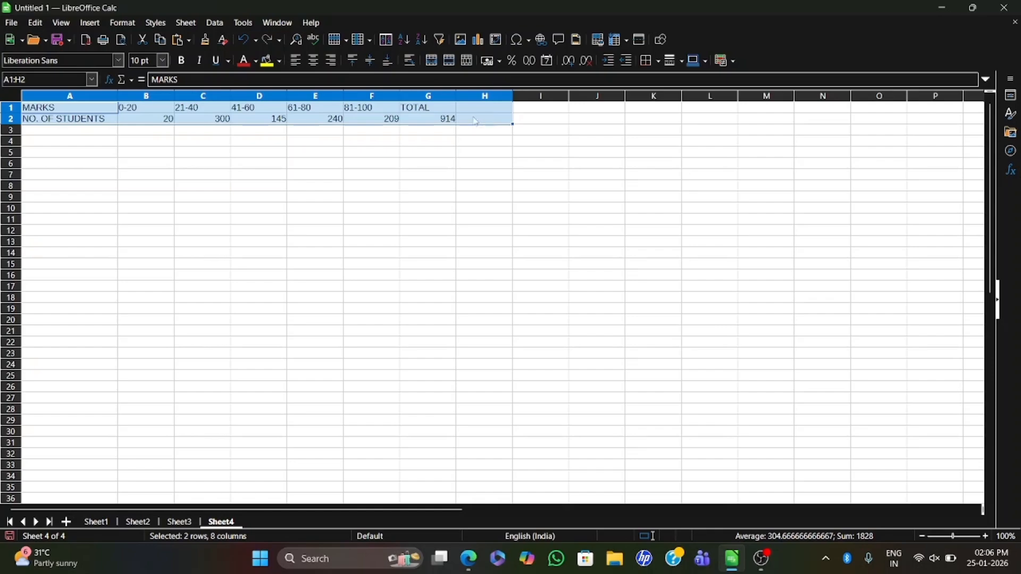
left_click(260, 219)
left_click_drag(93, 111, 396, 125)
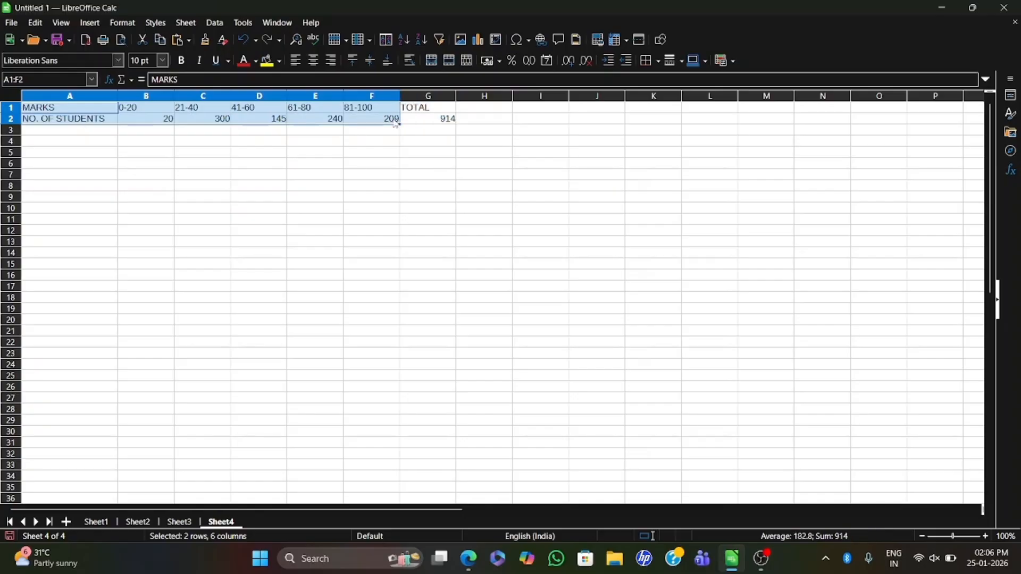
- Insert a chart from the selected marks data and make it a Normal Bar chart, with the wizard moved off it
left_click(89, 22)
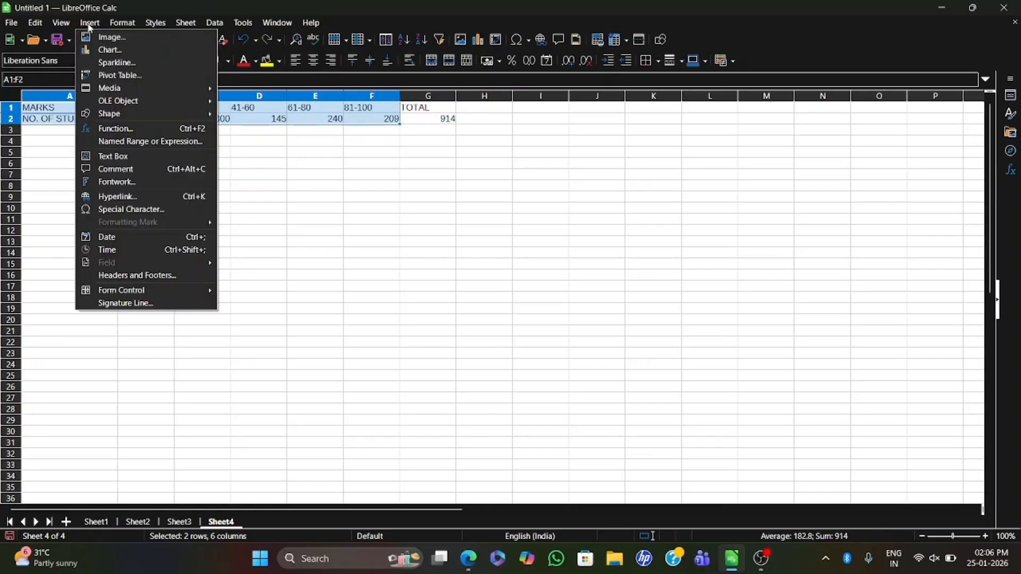
left_click(128, 51)
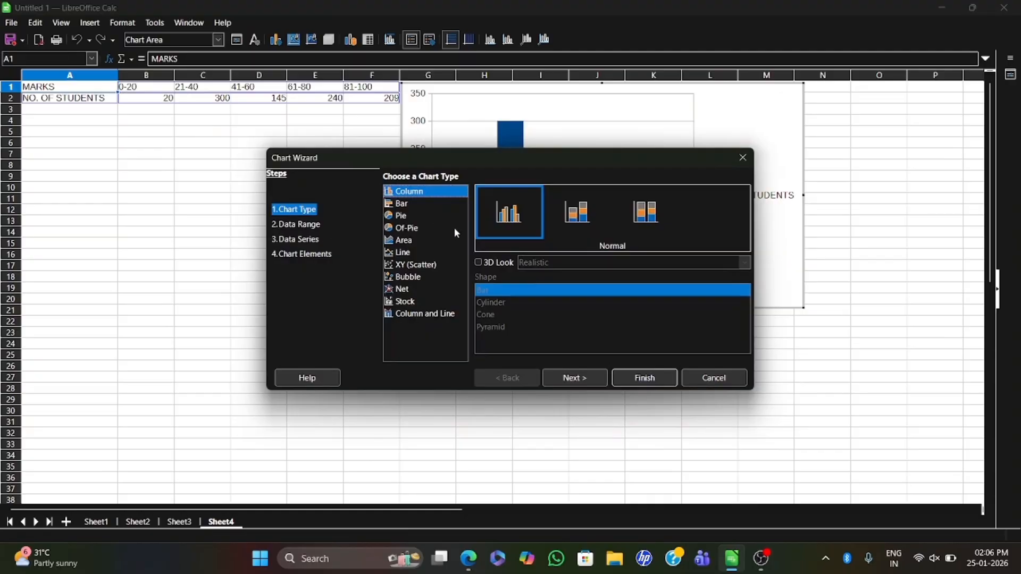
left_click(394, 205)
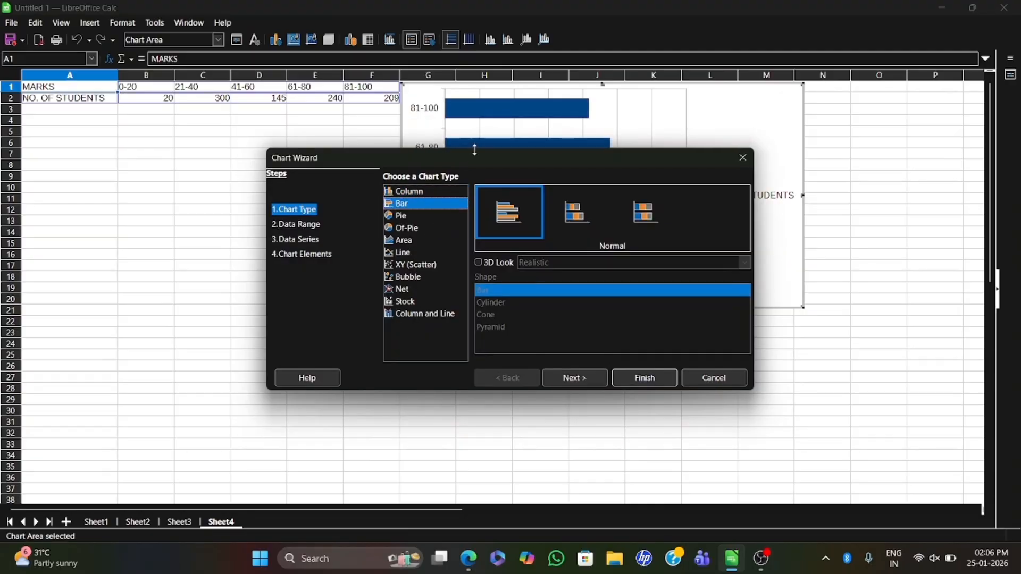
left_click_drag(467, 161, 338, 213)
left_click(390, 267)
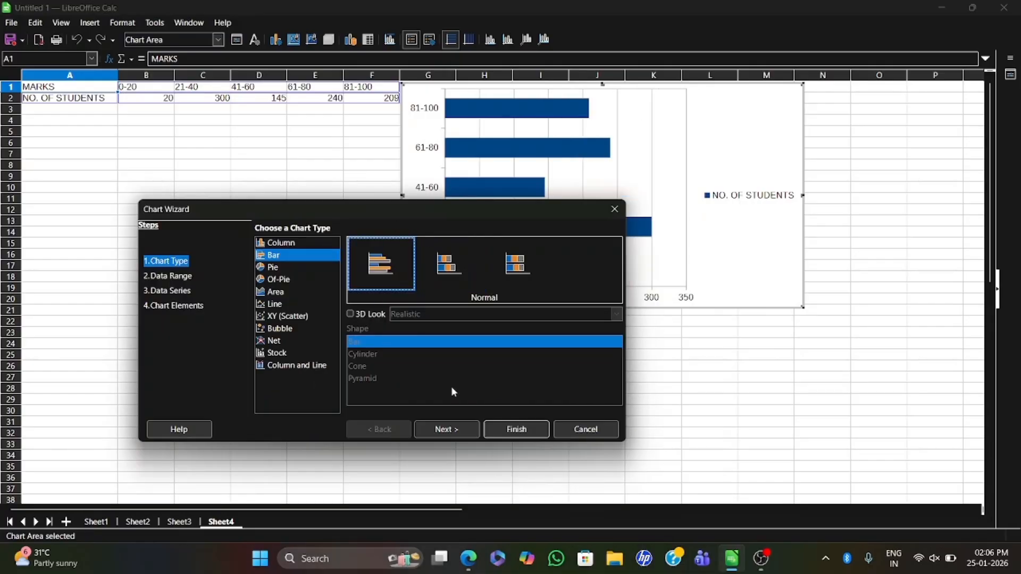
- Advance to the data range, try it without the first row as label, and keep both first row and first column as labels
left_click(462, 437)
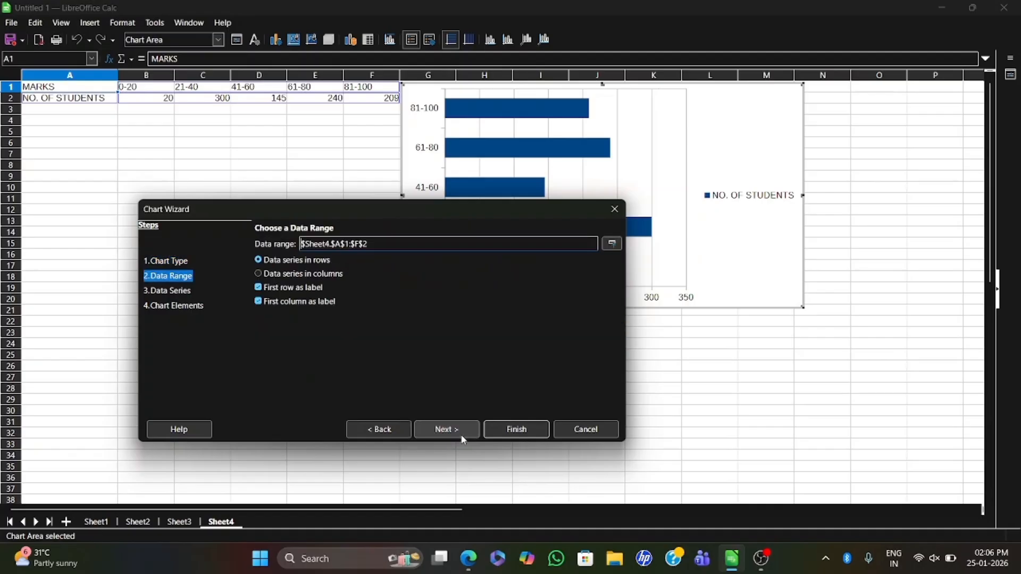
left_click_drag(347, 216, 294, 301)
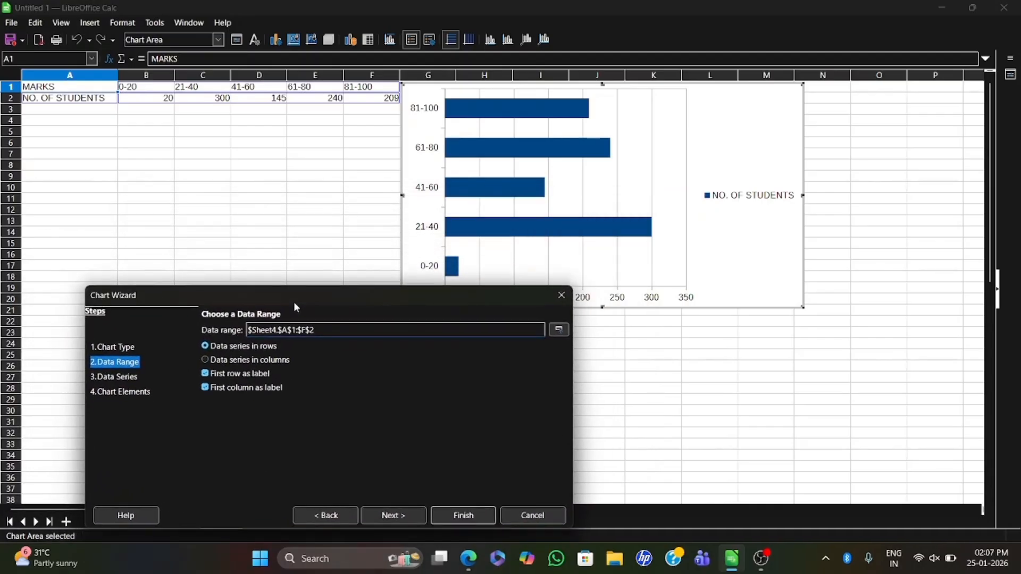
left_click(210, 376)
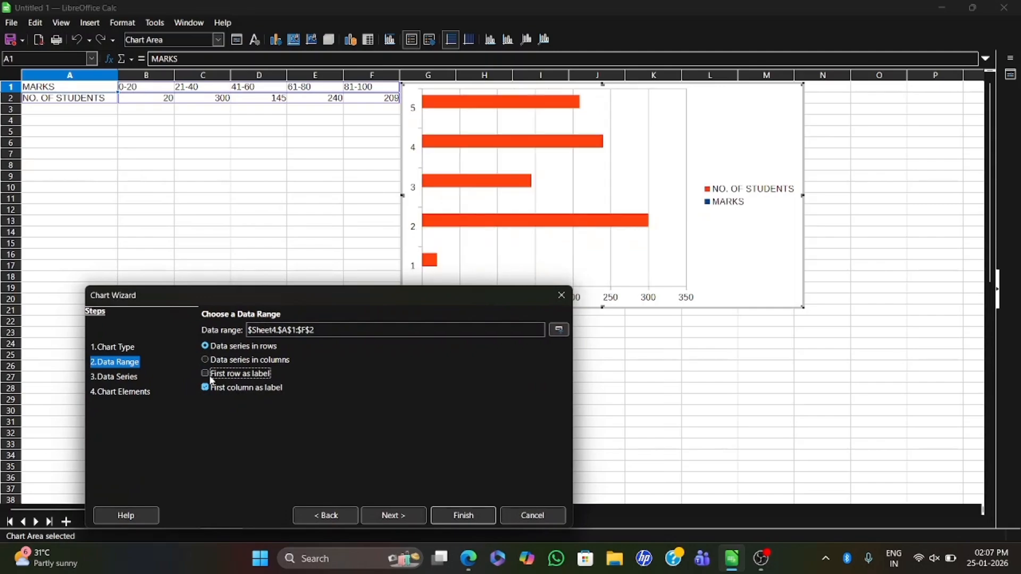
left_click(211, 376)
left_click(216, 391)
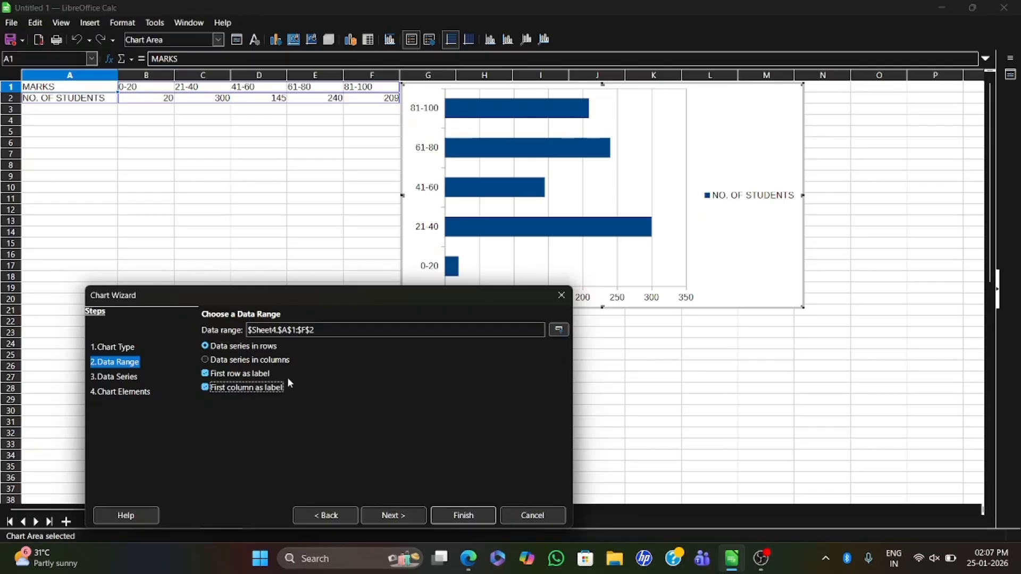
- Accept the data range and series unchanged, recheck the PDF question, and title the bar chart "MARKS SCORED BT SCIENCE STUDENTS"
left_click(406, 516)
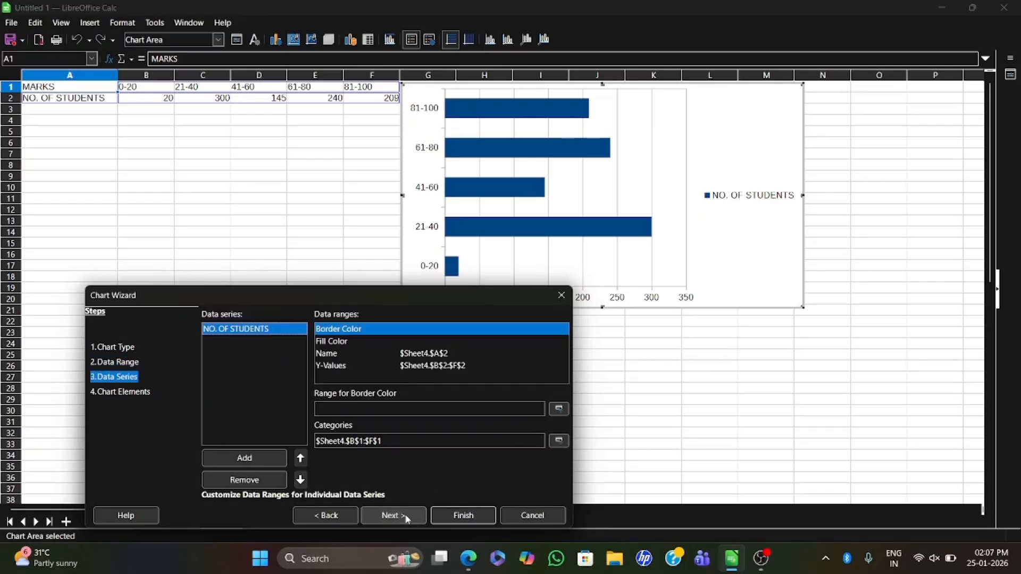
left_click(410, 517)
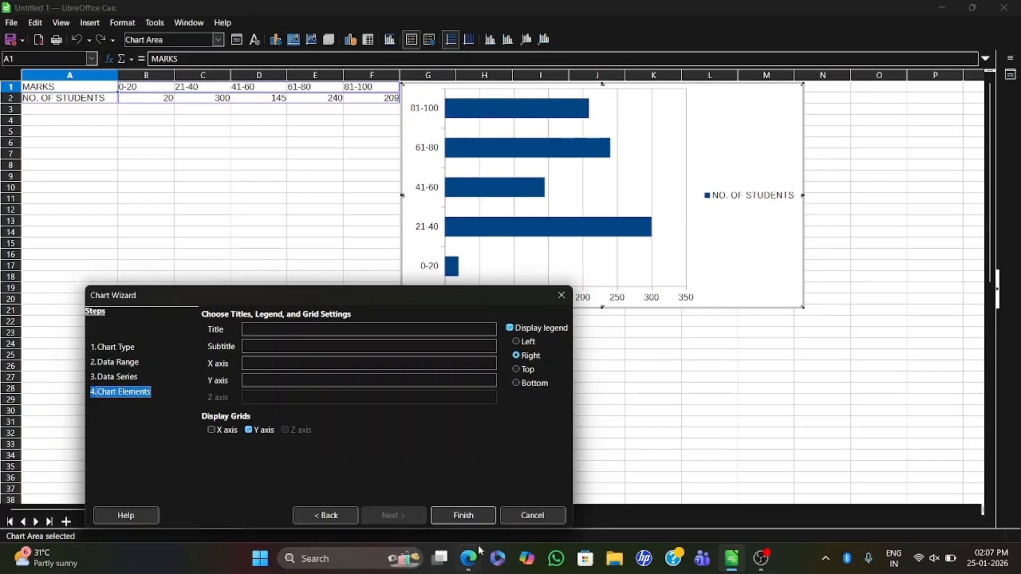
left_click(468, 559)
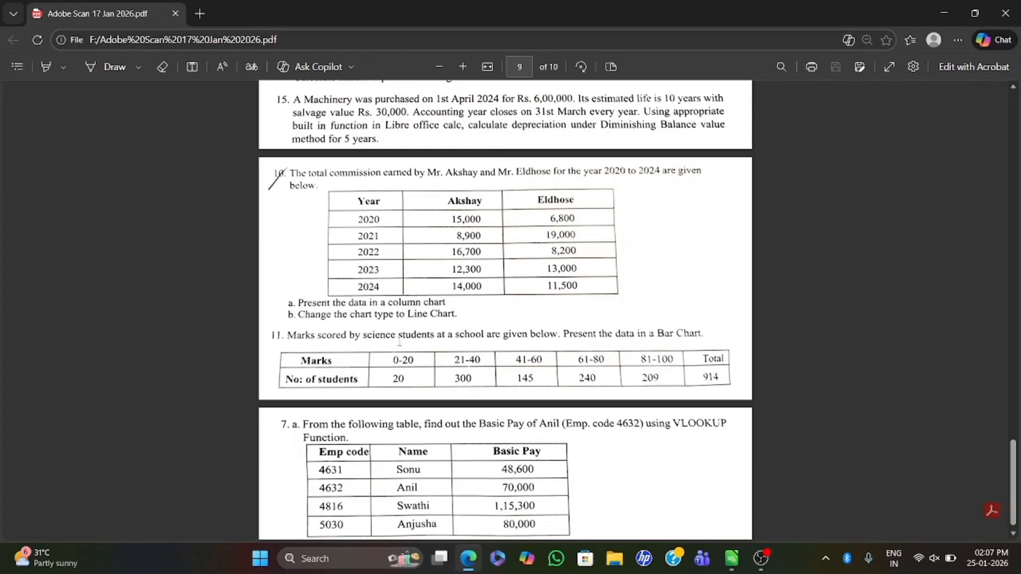
left_click(469, 560)
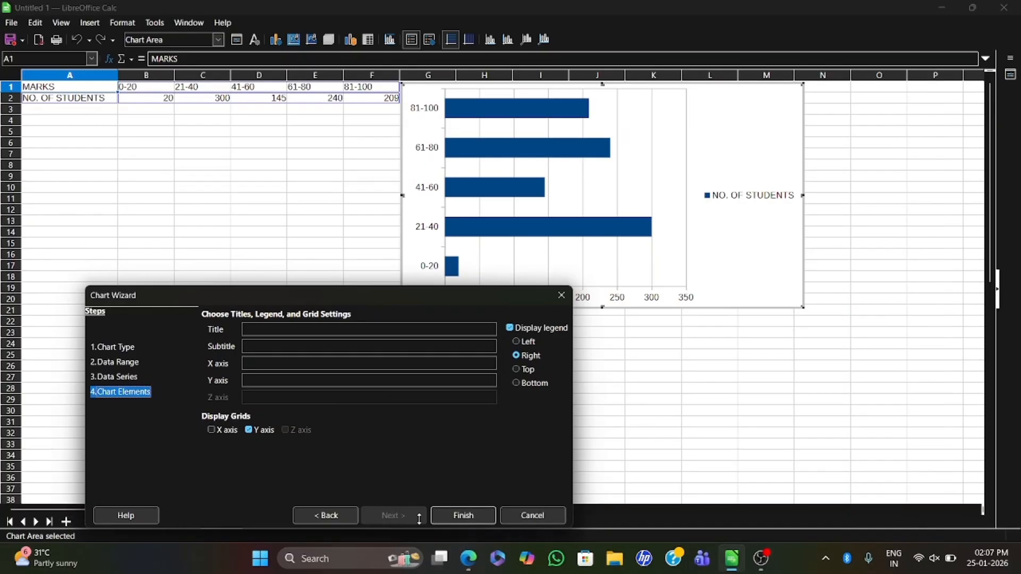
left_click(293, 331)
type("MARKS SCORED BT SCIENCE STUDENTS")
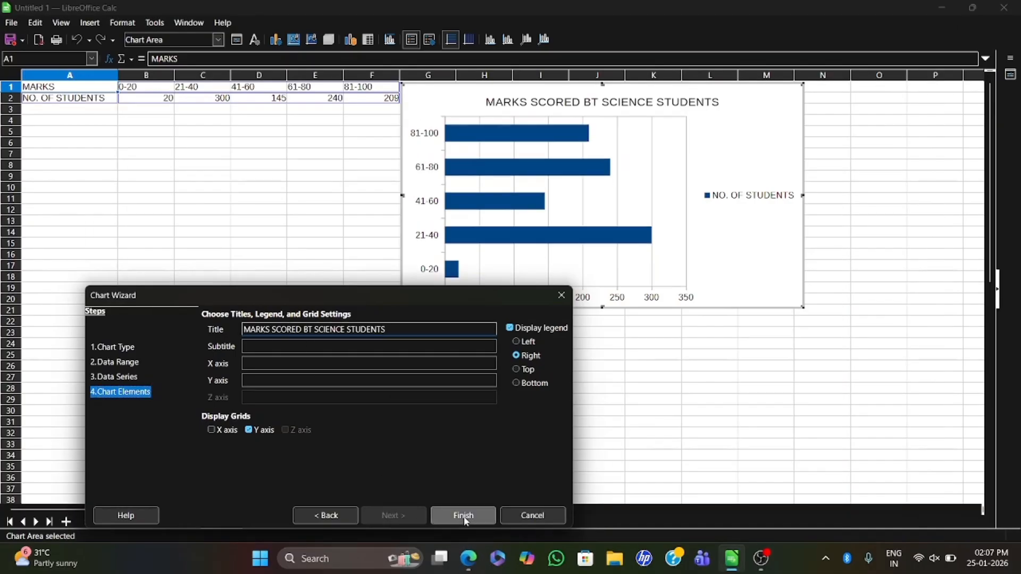
- Complete the marks bar chart from the wizard and nudge its main title slightly up and to the right
left_click(463, 515)
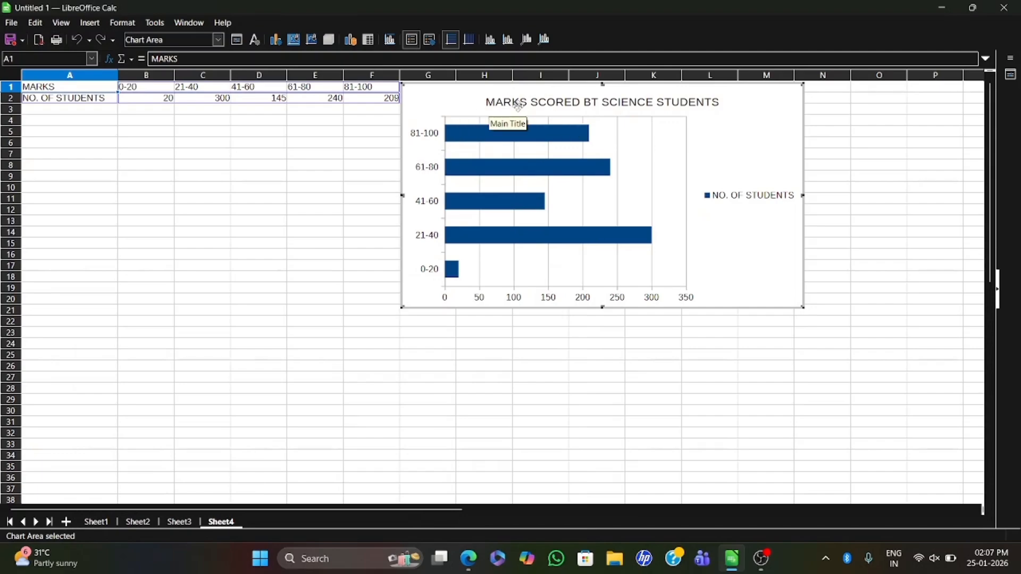
mouse_move(520, 105)
left_mouse_down()
mouse_move(455, 153)
mouse_move(520, 105)
left_mouse_up()
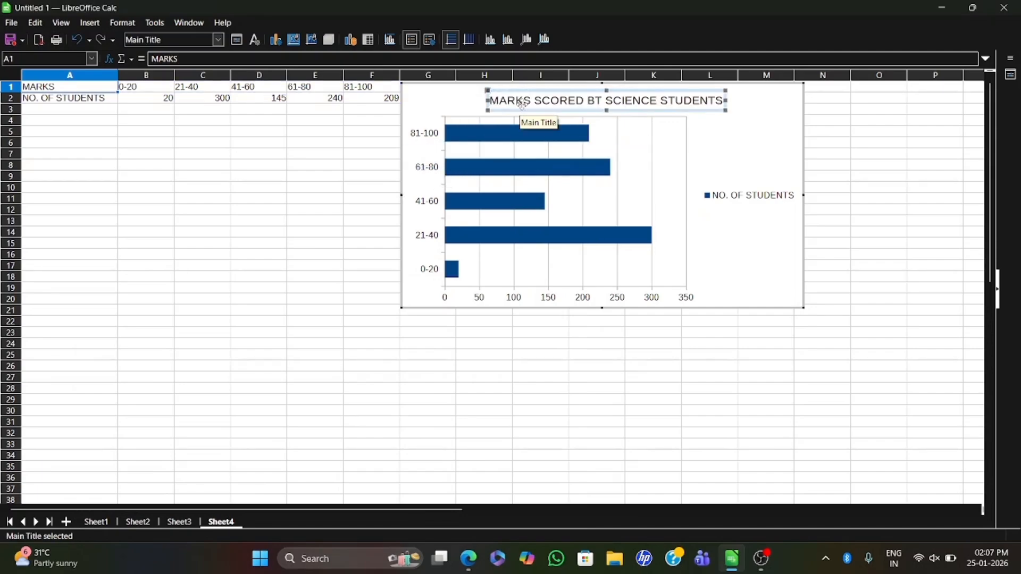
left_click(721, 155)
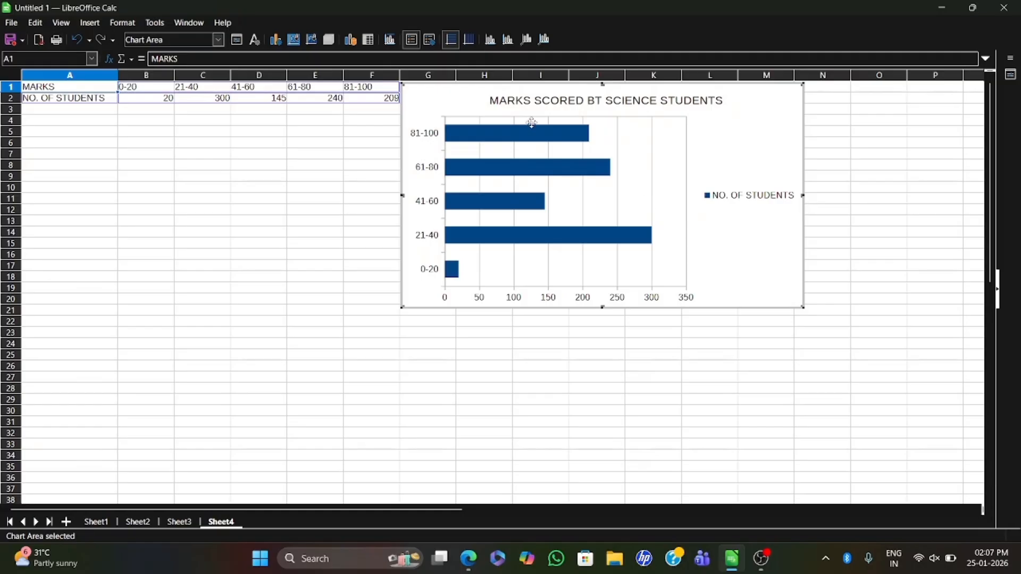
- Review the expenses pie chart on Sheet2 and the commission line chart on Sheet3, and return to Sheet4 without renaming it
left_click(146, 523)
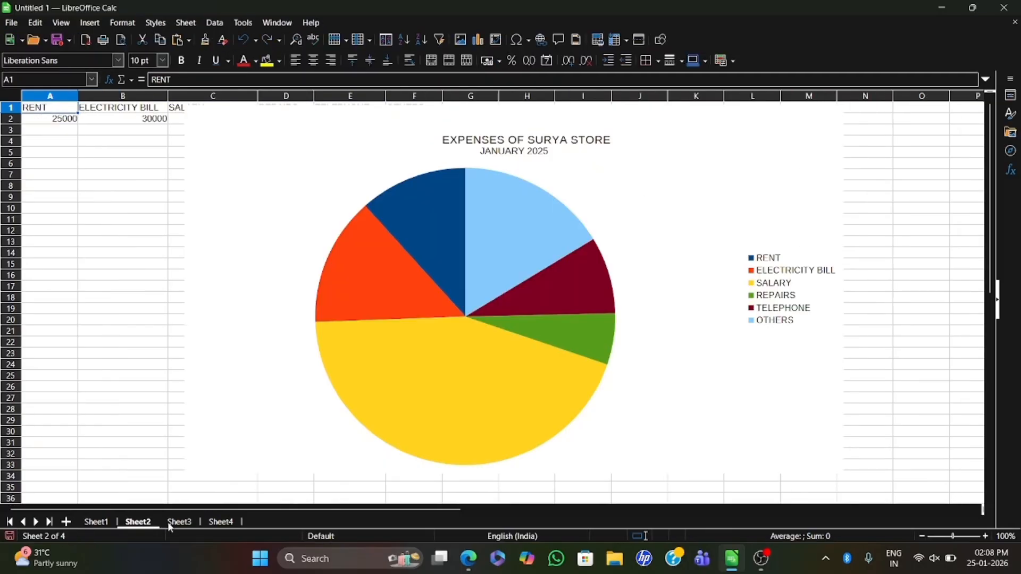
left_click(170, 522)
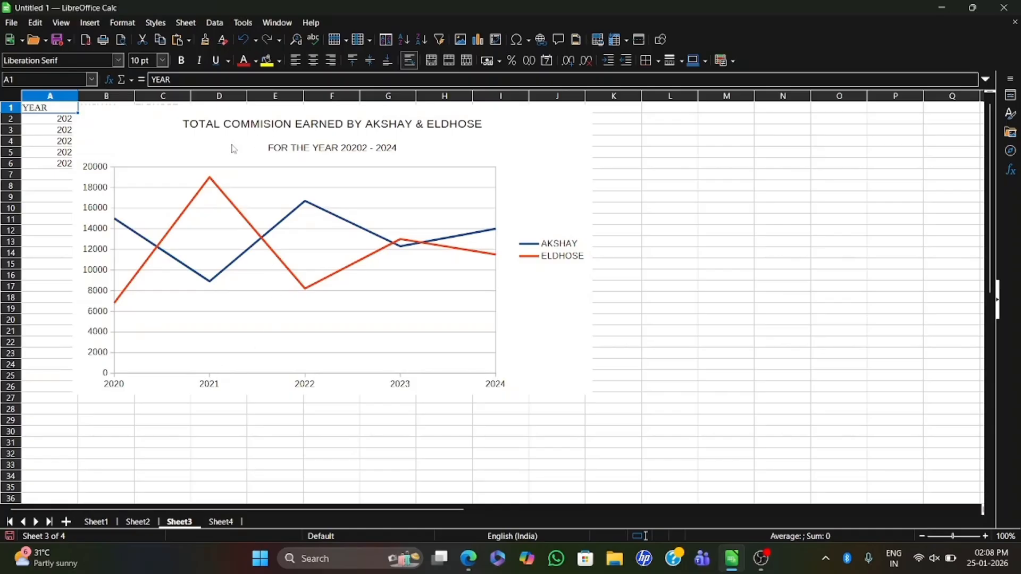
mouse_move(303, 144)
left_mouse_down()
mouse_move(477, 182)
mouse_move(564, 259)
left_mouse_up()
double_click(220, 521)
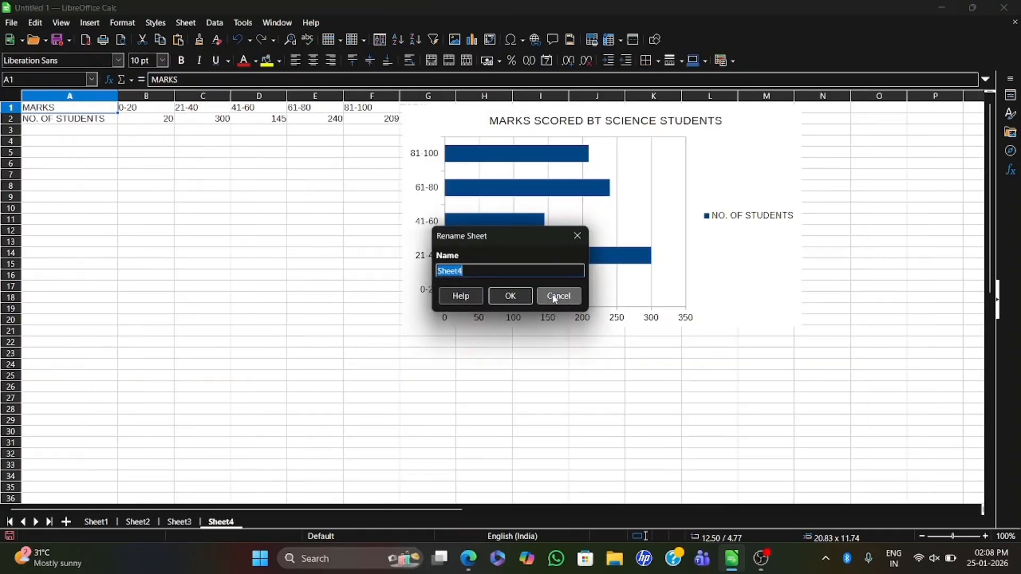
left_click(549, 295)
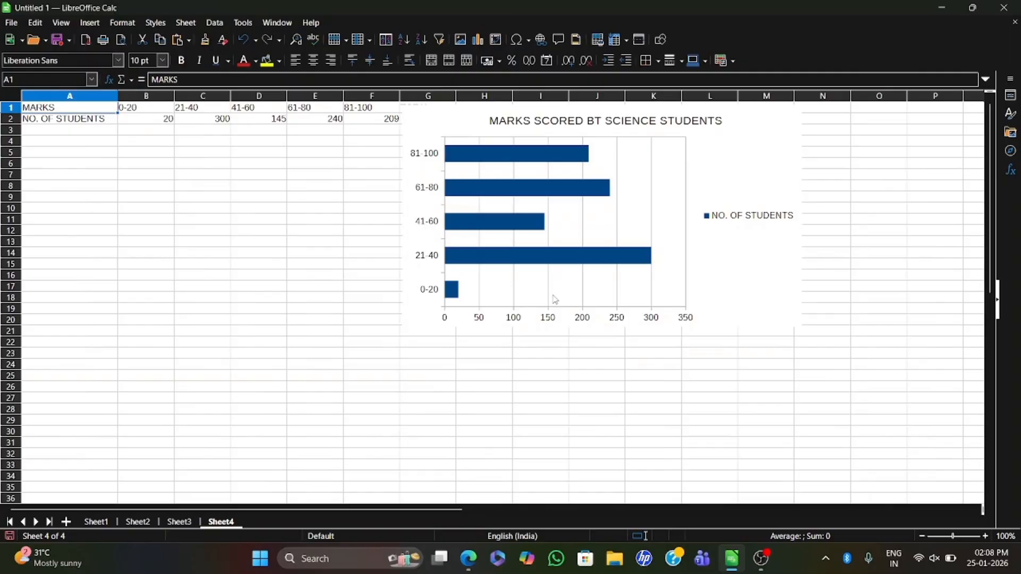